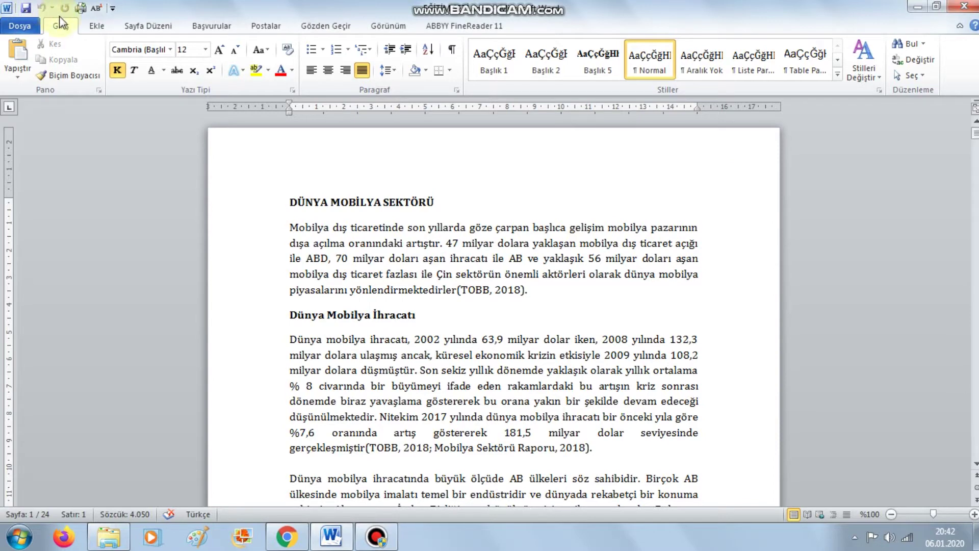
# Show the Ekle (Insert) tab so the page number commands are available.
pyautogui.click(93, 26)
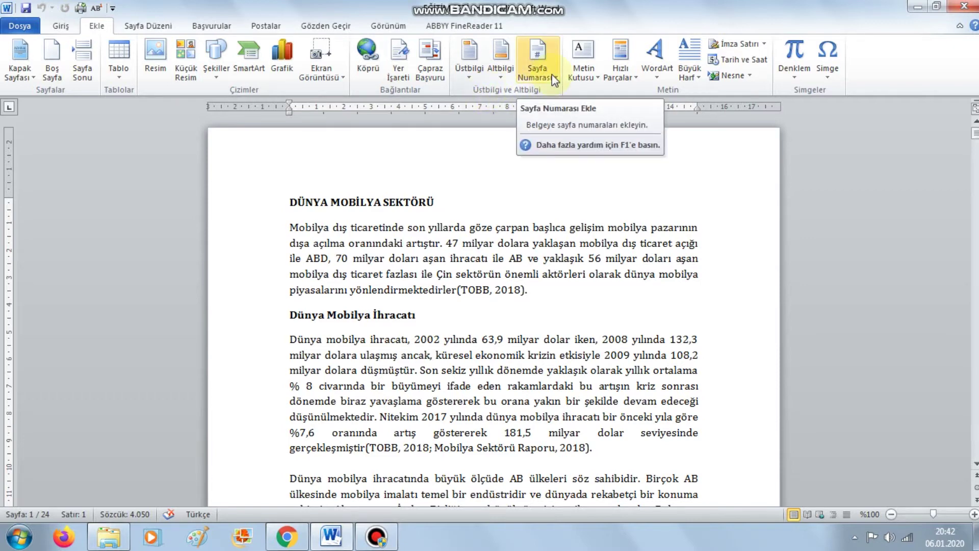
# Insert a plain centred page number (Düz Numara 2) at the top of the pages.
pyautogui.click(552, 74)
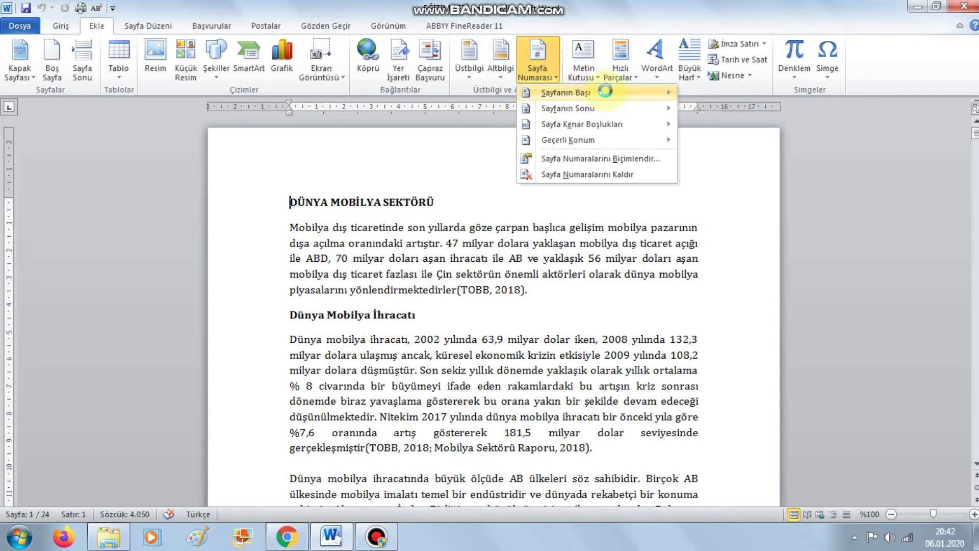
pyautogui.moveTo(566, 93)
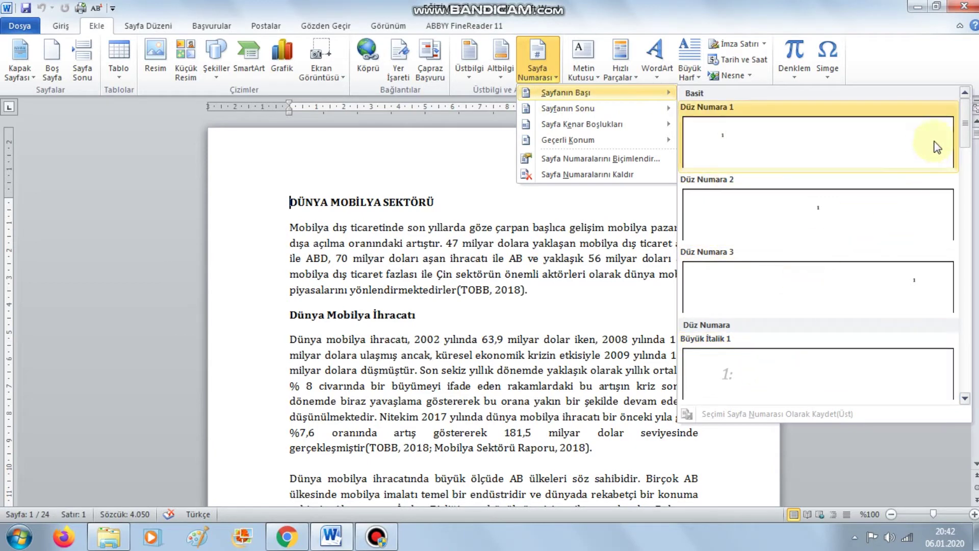
pyautogui.moveTo(966, 125)
pyautogui.mouseDown()
pyautogui.moveTo(976, 347)
pyautogui.moveTo(969, 383)
pyautogui.mouseUp()
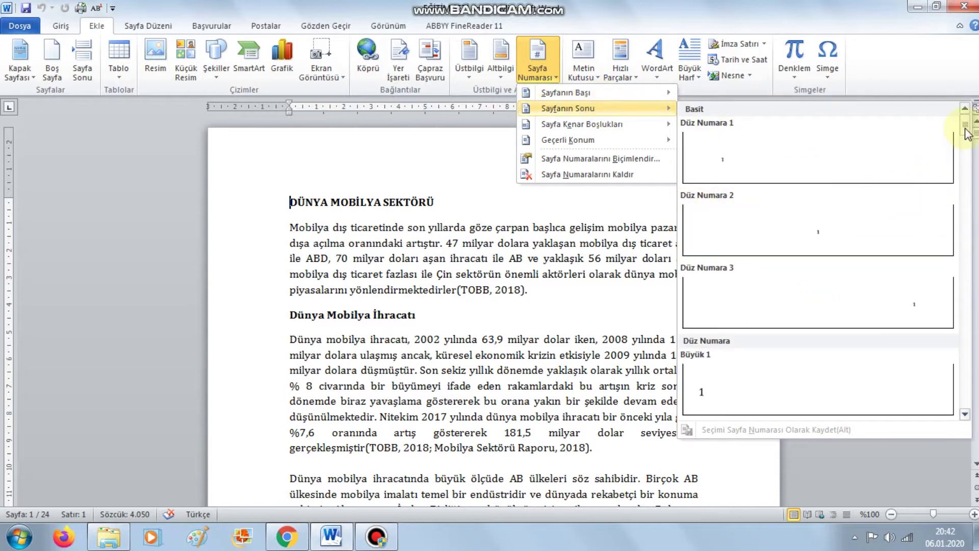
pyautogui.moveTo(966, 125); pyautogui.dragTo(964, 416)
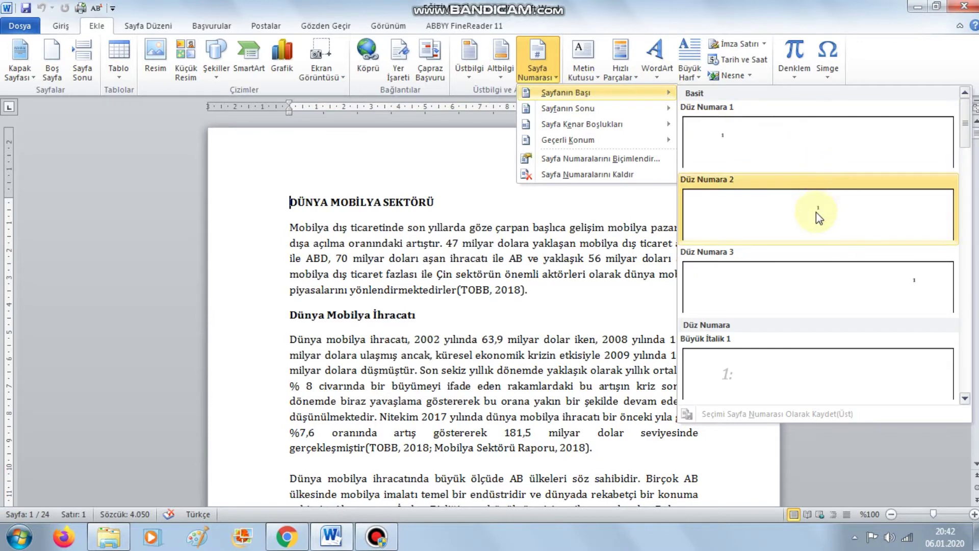
pyautogui.click(817, 212)
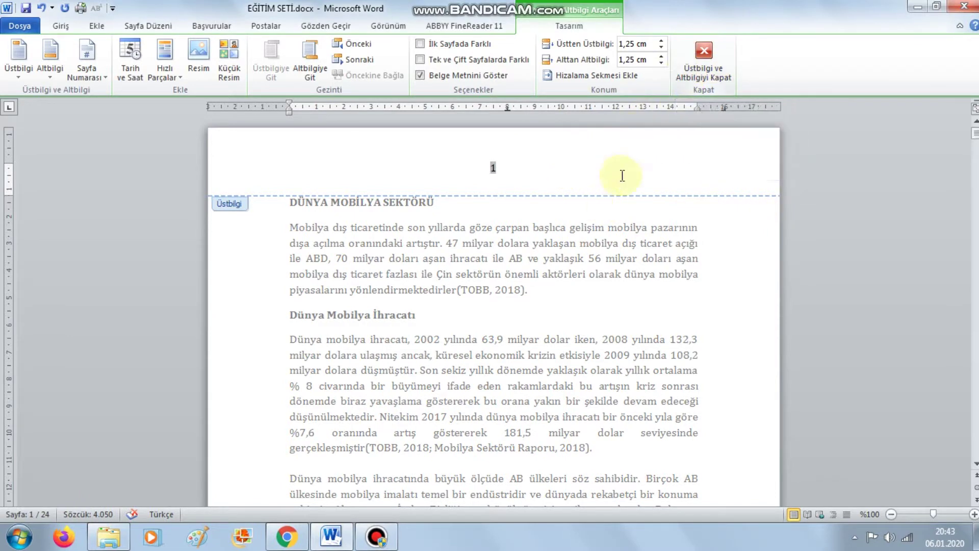
# Close header editing and scroll down to check the page numbers across pages.
pyautogui.click(702, 77)
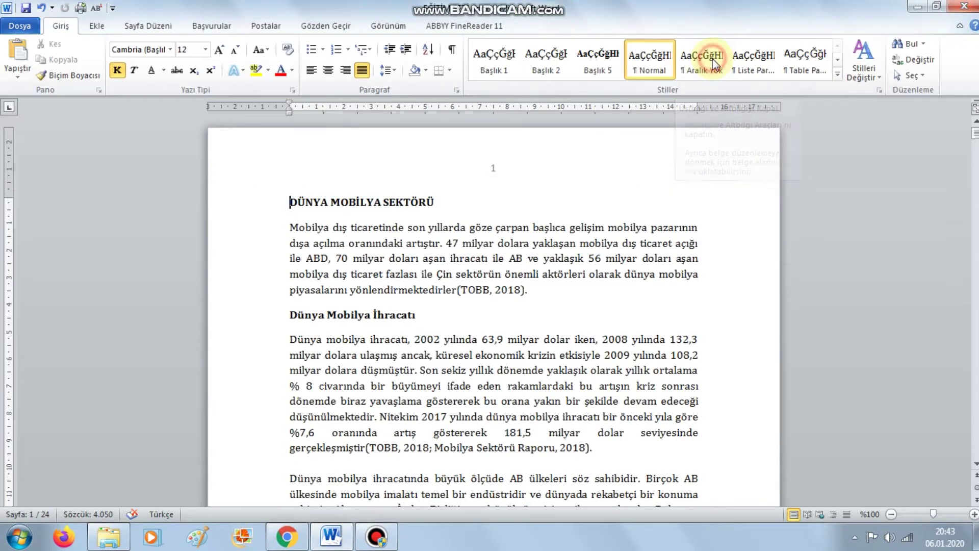
pyautogui.scroll(-2, 517, 172)
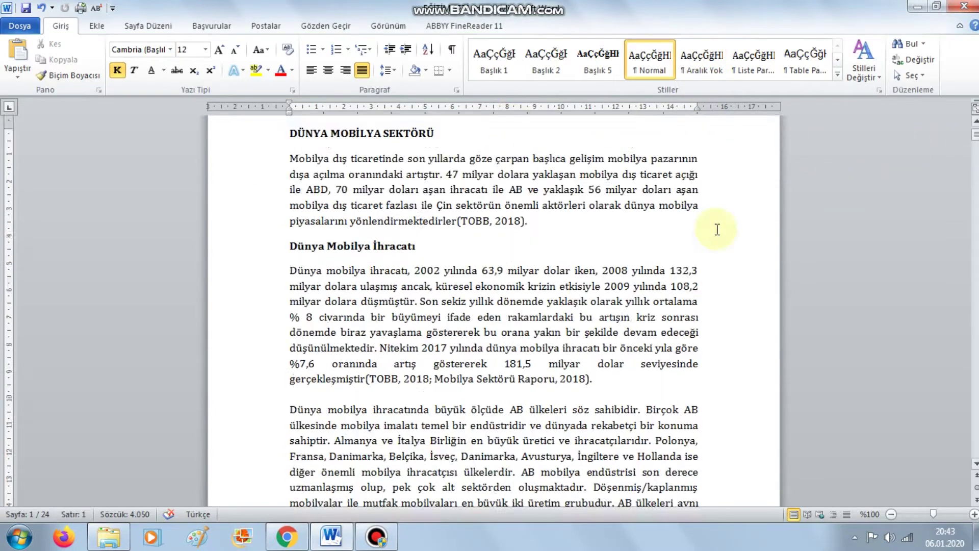
pyautogui.scroll(-4, 591, 219)
pyautogui.scroll(-7, 623, 225)
pyautogui.scroll(-2, 612, 227)
pyautogui.scroll(-5, 561, 237)
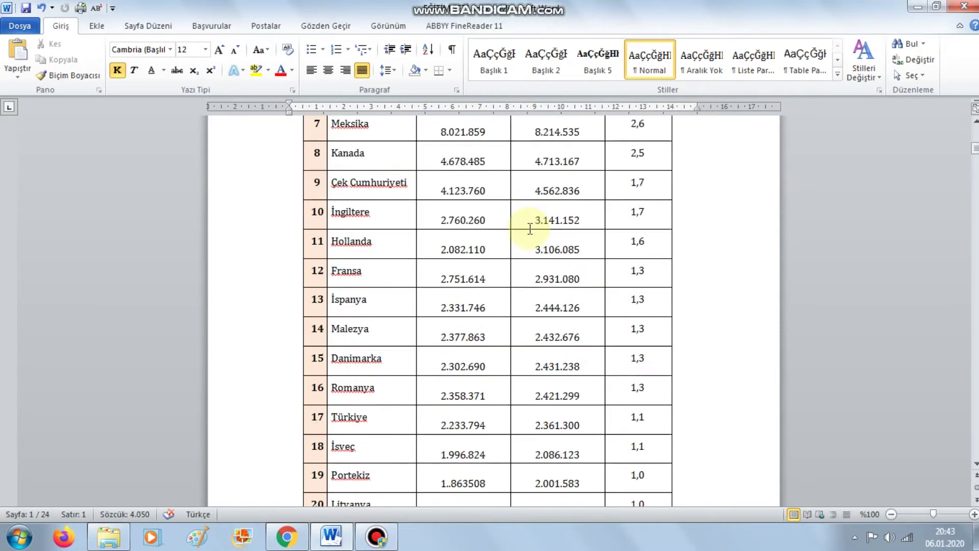
pyautogui.scroll(-10, 556, 225)
pyautogui.scroll(-10, 541, 226)
# Return to the top and reopen the Sayfa Numarası options on the Ekle tab.
pyautogui.scroll(6, 561, 220)
pyautogui.scroll(6, 573, 212)
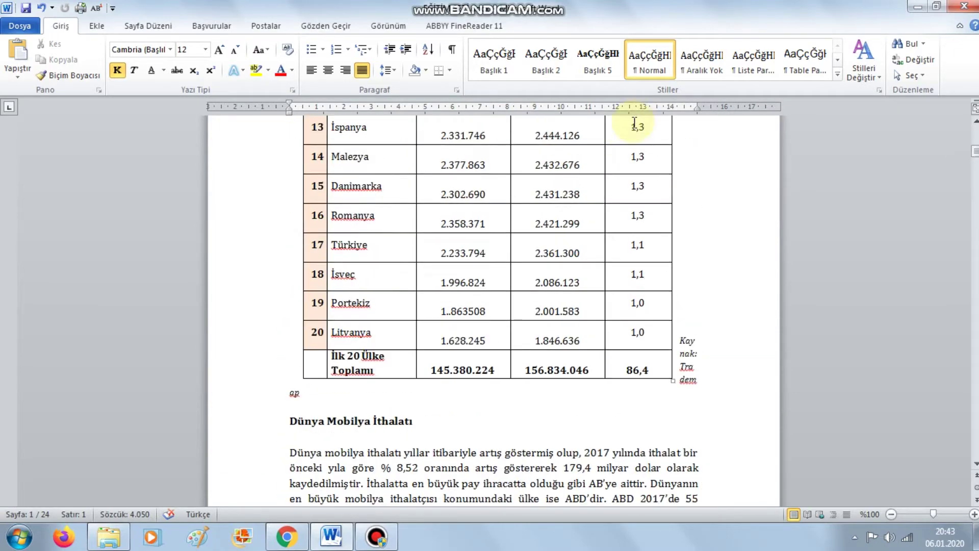
pyautogui.scroll(3, 765, 179)
pyautogui.scroll(15, 953, 152)
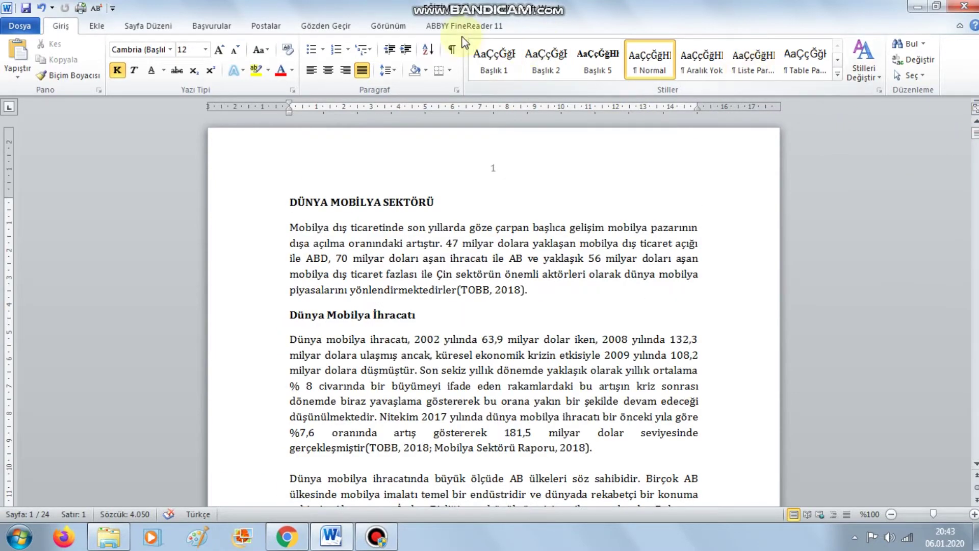
pyautogui.click(97, 25)
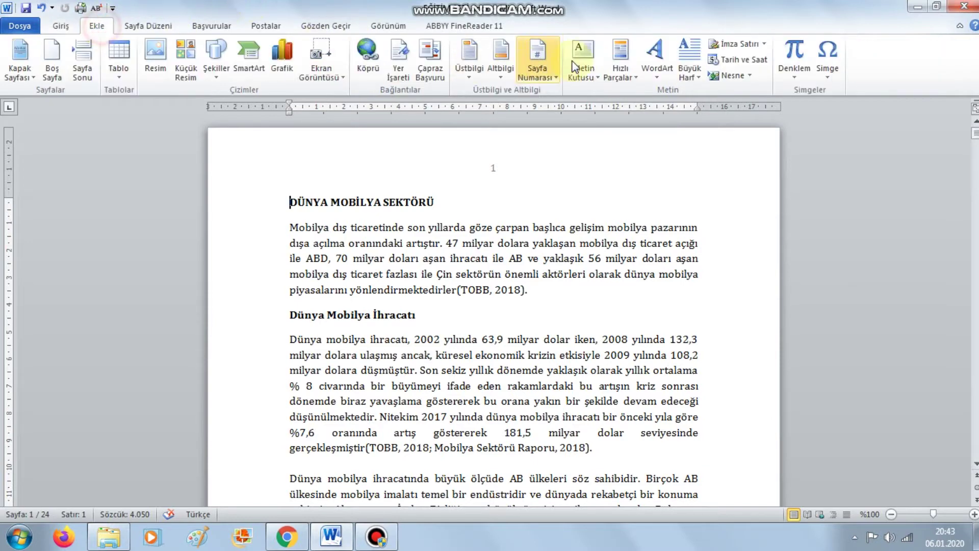
pyautogui.click(538, 67)
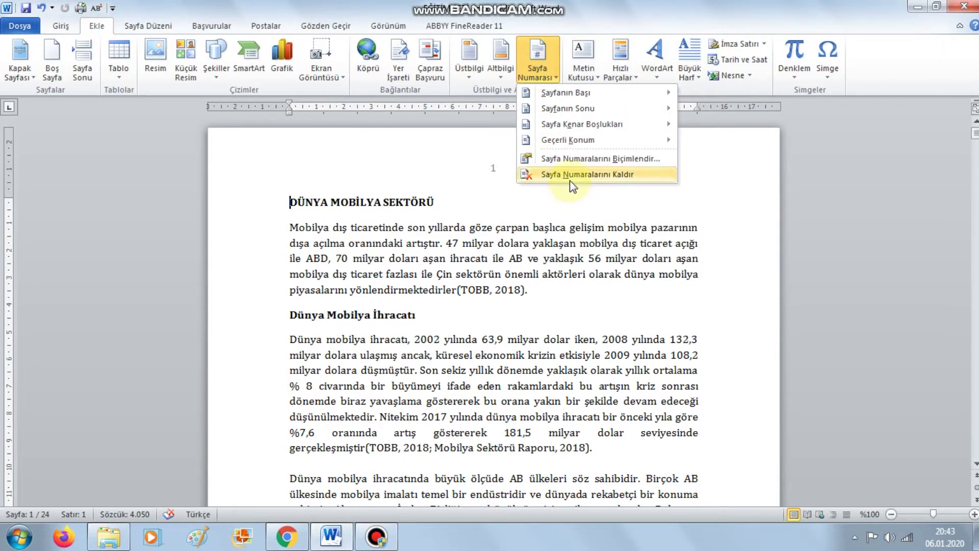
# Remove the header page number and add a large page number at the bottom-left instead.
pyautogui.click(572, 174)
pyautogui.click(555, 78)
pyautogui.moveTo(568, 108)
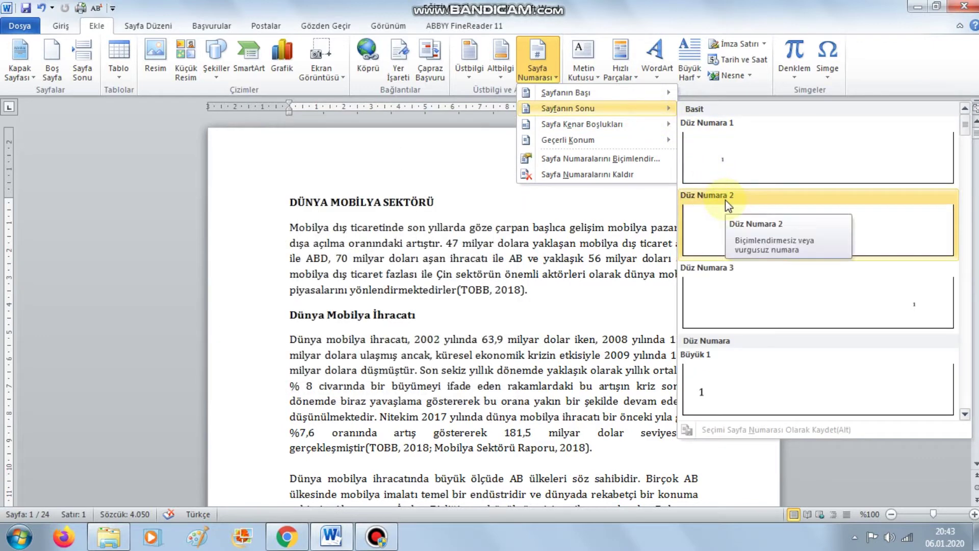
pyautogui.click(727, 375)
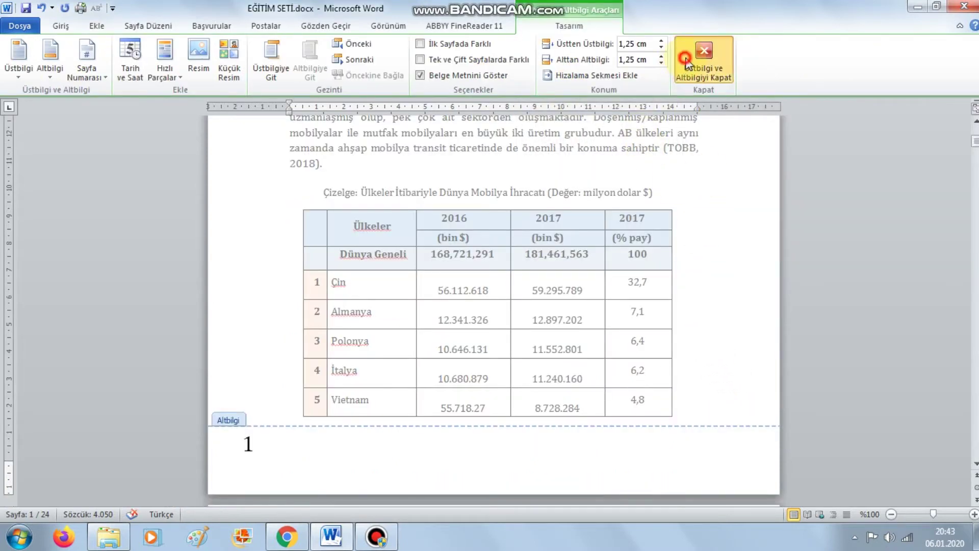
pyautogui.click(703, 57)
pyautogui.scroll(-5, 597, 271)
# Scroll down to the footer and select its bottom-left page number.
pyautogui.scroll(-5, 596, 271)
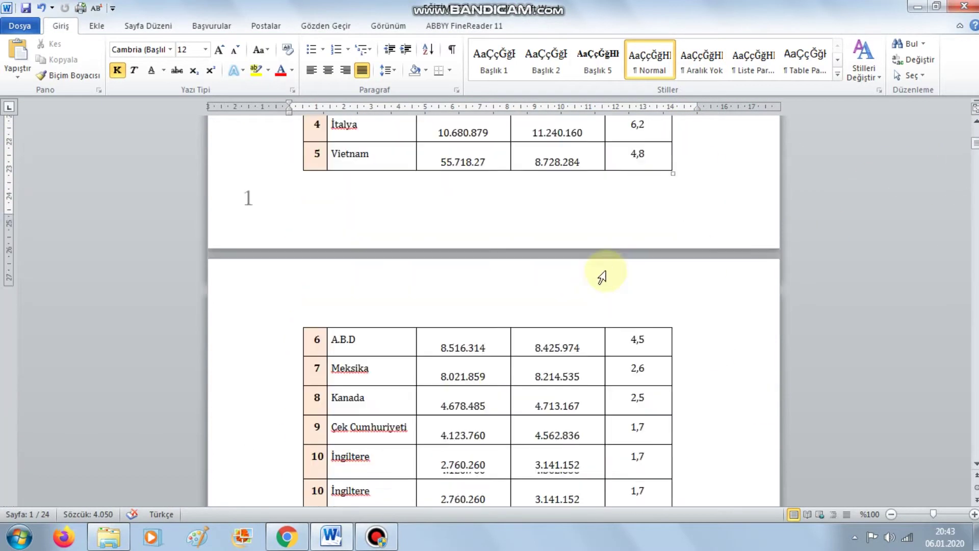
pyautogui.scroll(-9, 498, 258)
pyautogui.scroll(-7, 498, 258)
pyautogui.scroll(-5, 278, 323)
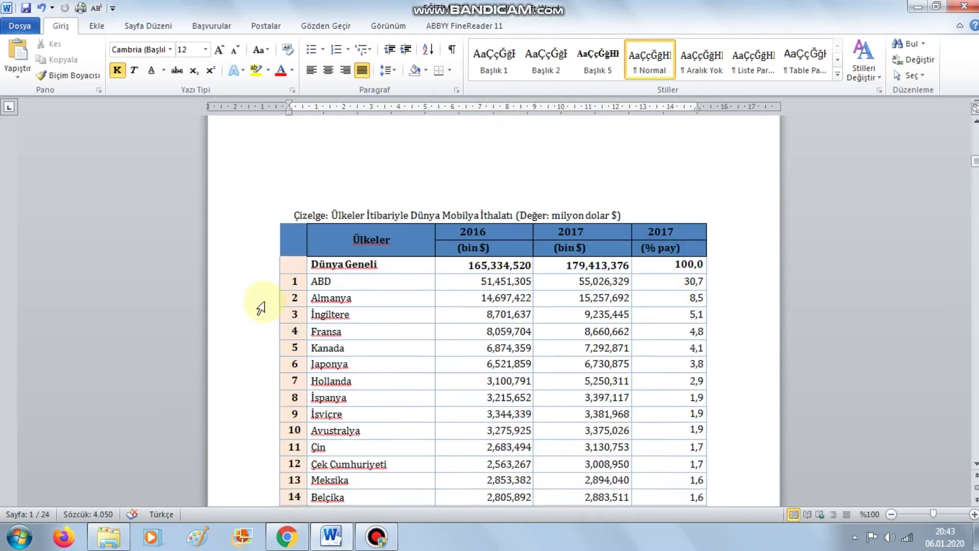
pyautogui.scroll(-8, 256, 306)
pyautogui.scroll(-7, 262, 313)
pyautogui.scroll(-7, 255, 311)
pyautogui.scroll(-8, 258, 306)
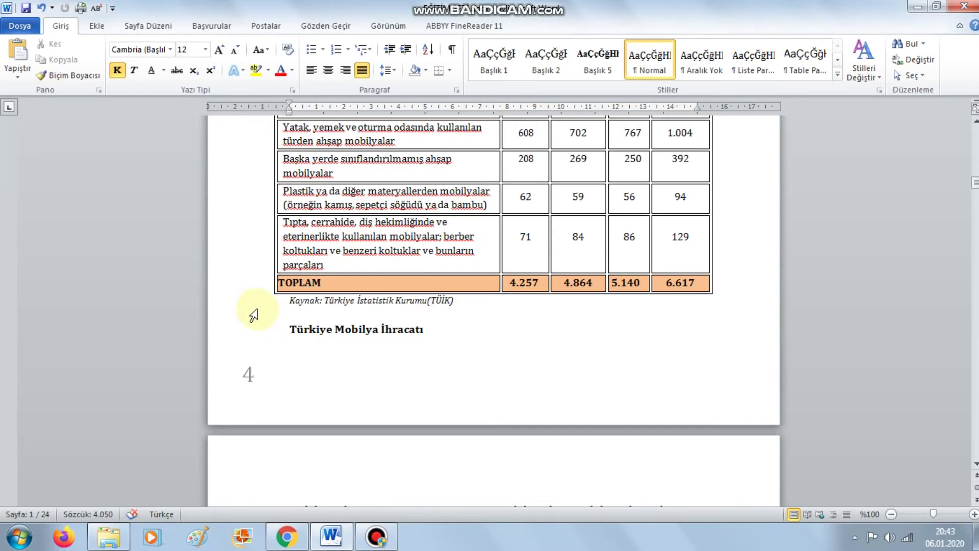
pyautogui.scroll(-2, 585, 214)
pyautogui.scroll(4, 585, 214)
pyautogui.scroll(-8, 250, 234)
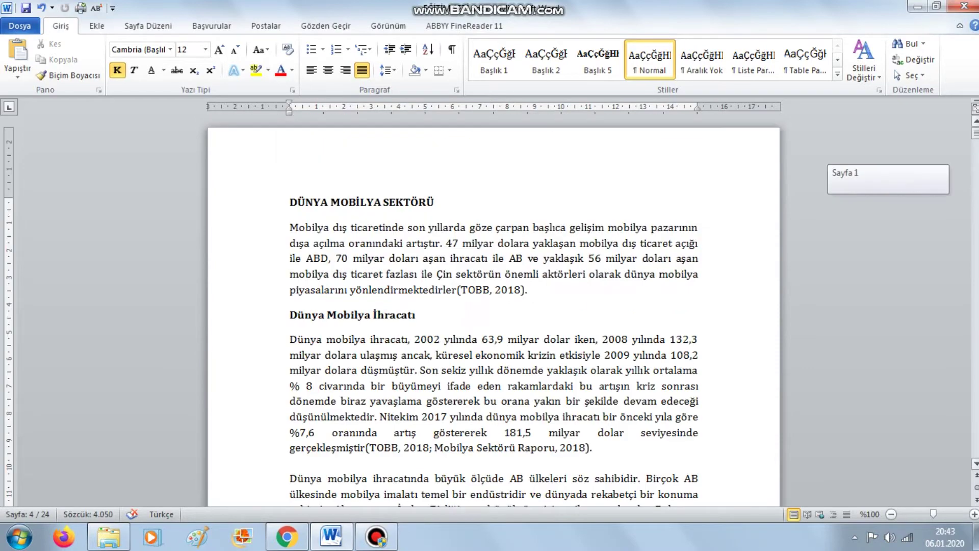
pyautogui.scroll(-6, 255, 286)
pyautogui.scroll(-5, 255, 357)
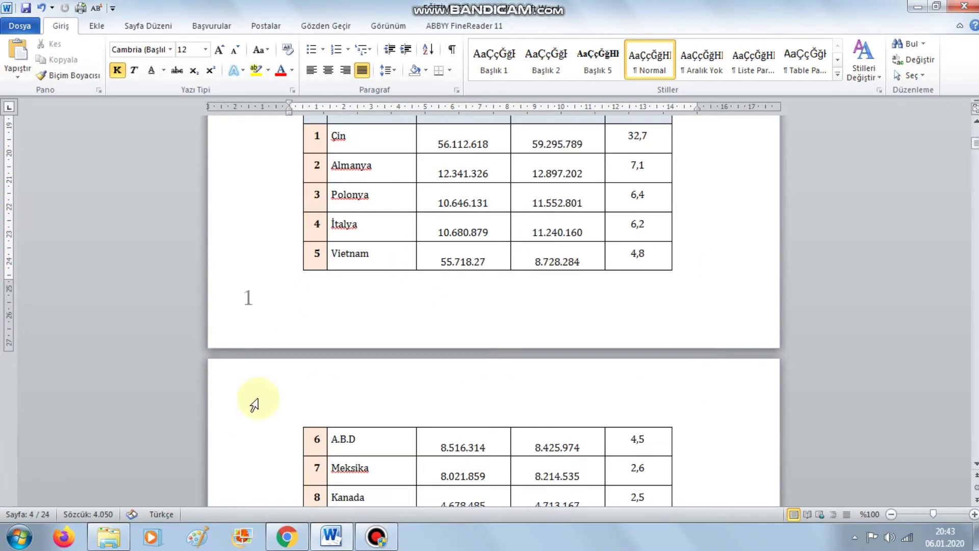
pyautogui.doubleClick(248, 297)
pyautogui.click(250, 299)
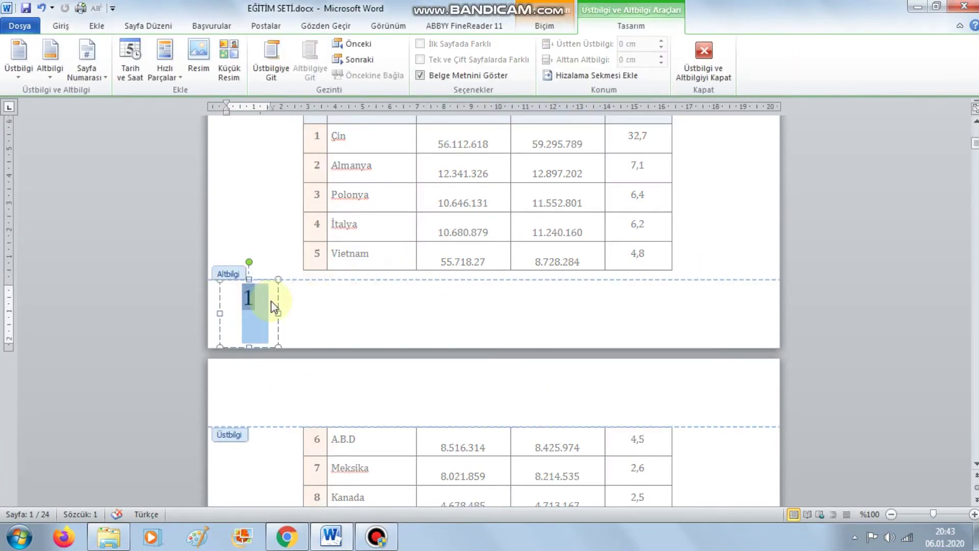
# Set the footer page number's font size to 14 pt and close the footer.
pyautogui.click(59, 27)
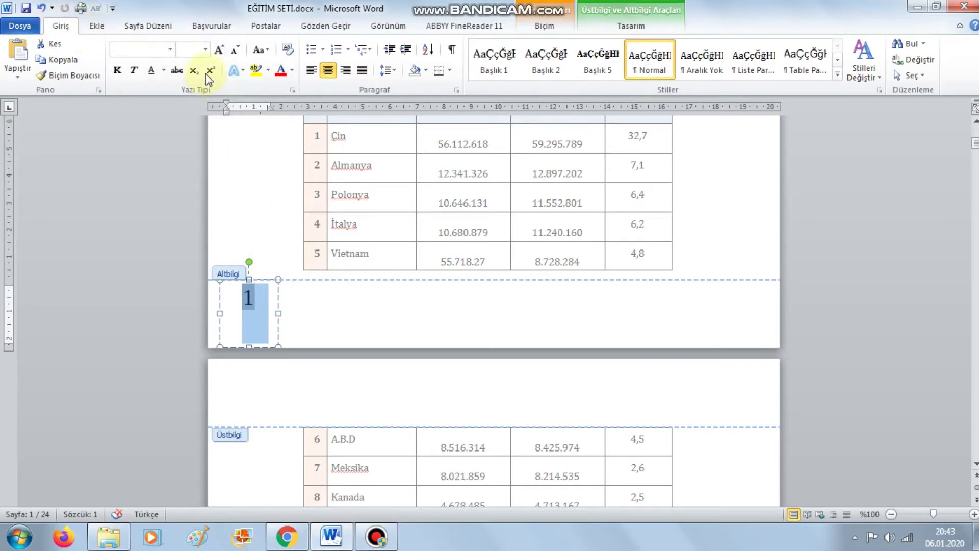
pyautogui.click(205, 49)
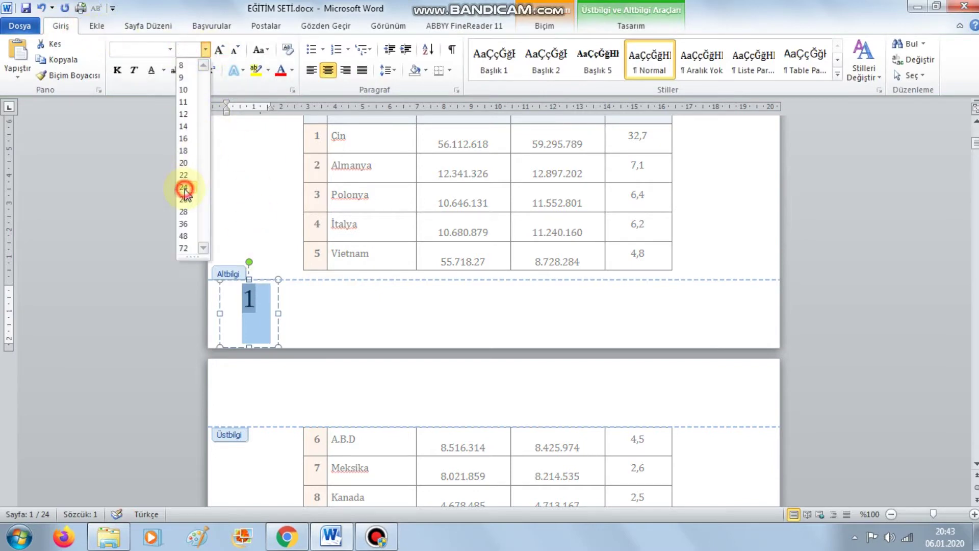
pyautogui.click(184, 189)
pyautogui.click(205, 50)
pyautogui.click(183, 126)
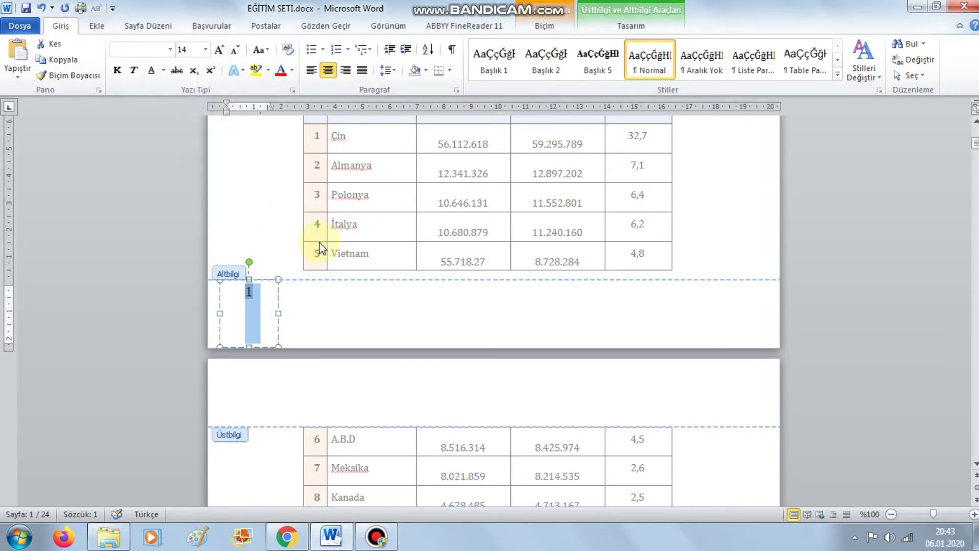
pyautogui.click(372, 313)
pyautogui.doubleClick(278, 221)
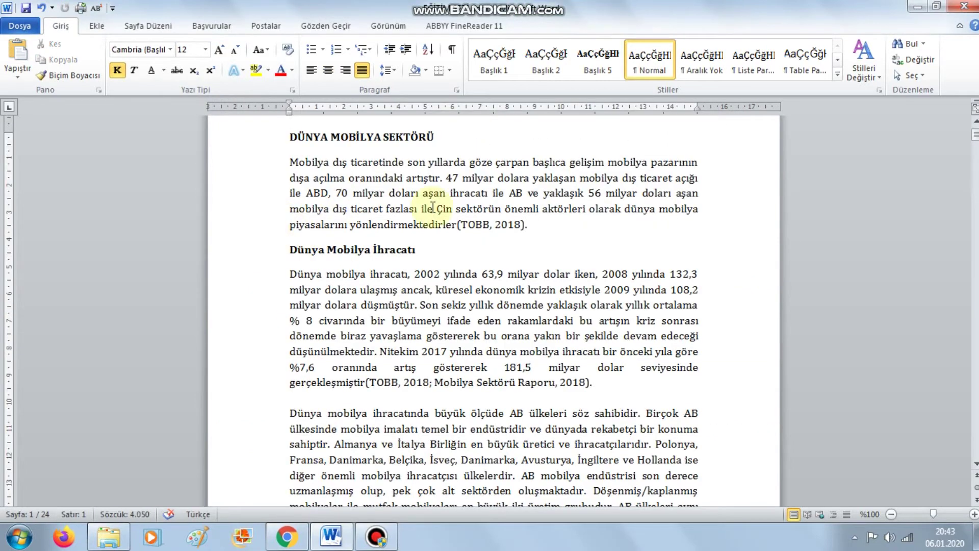
# Open the footer and delete all page numbers with Sayfa Numaralarını Kaldır.
pyautogui.scroll(-1, 433, 208)
pyautogui.scroll(-10, 434, 230)
pyautogui.scroll(-3, 415, 323)
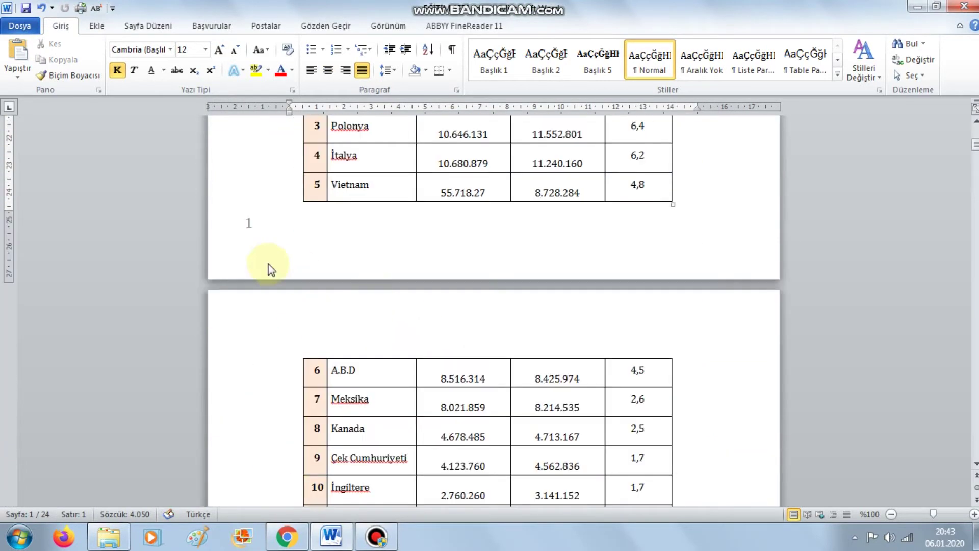
pyautogui.doubleClick(254, 228)
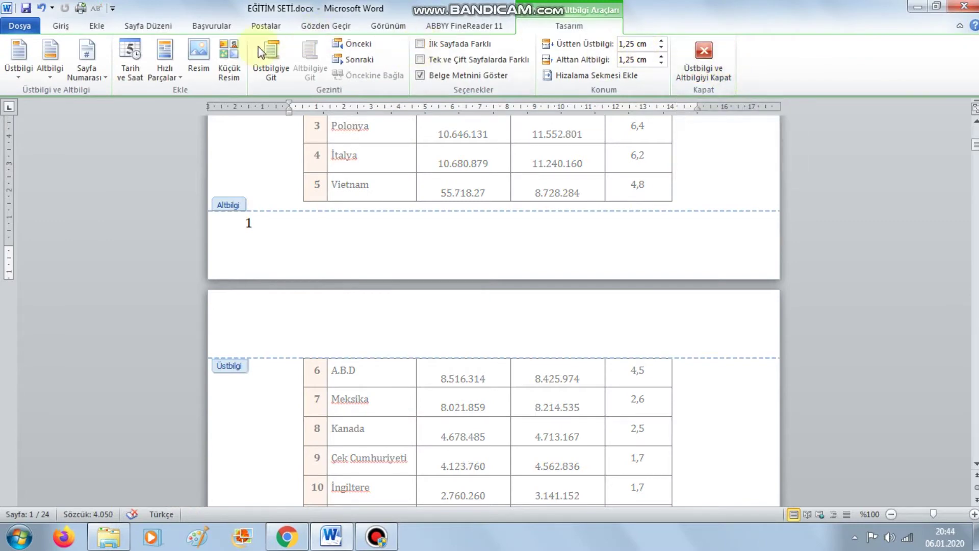
pyautogui.click(97, 26)
pyautogui.click(537, 61)
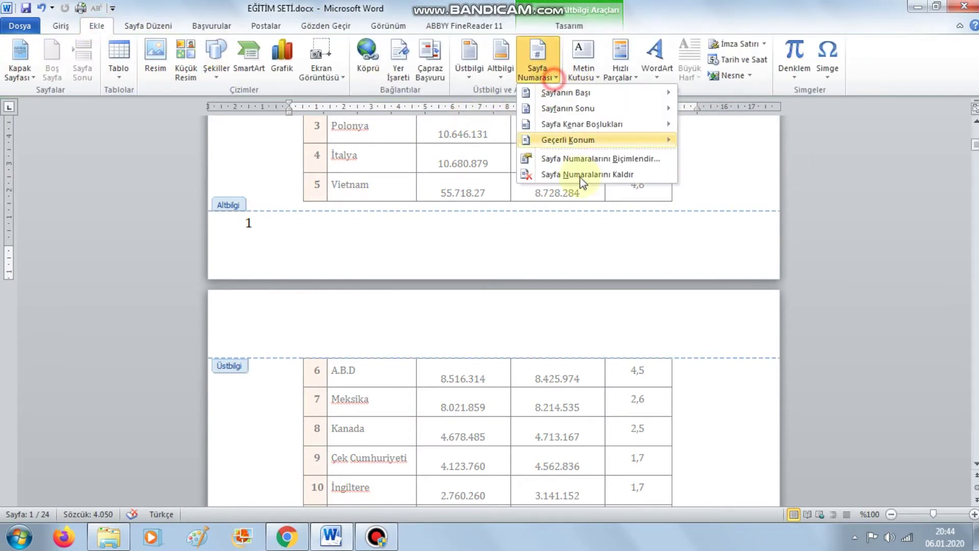
pyautogui.click(576, 175)
pyautogui.scroll(3, 698, 156)
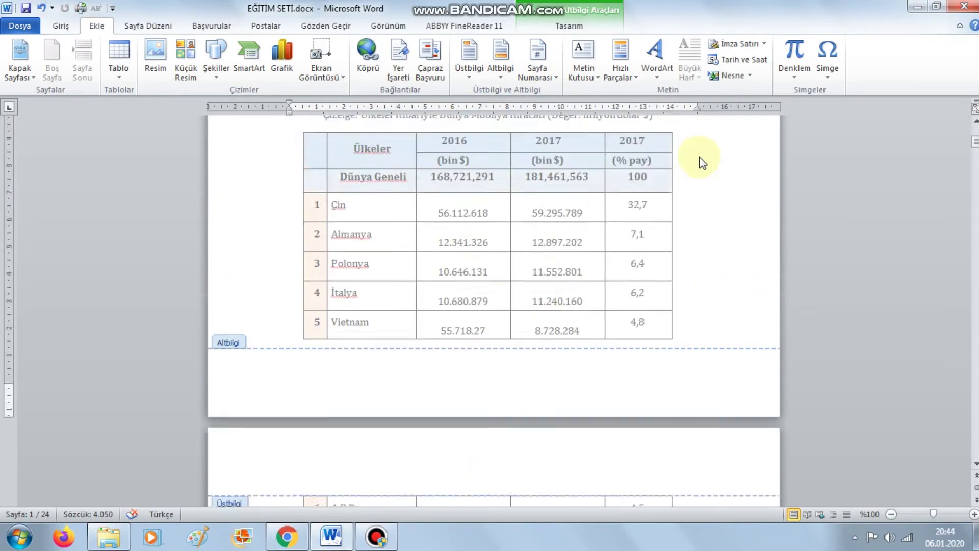
pyautogui.scroll(5, 697, 168)
pyautogui.scroll(5, 663, 153)
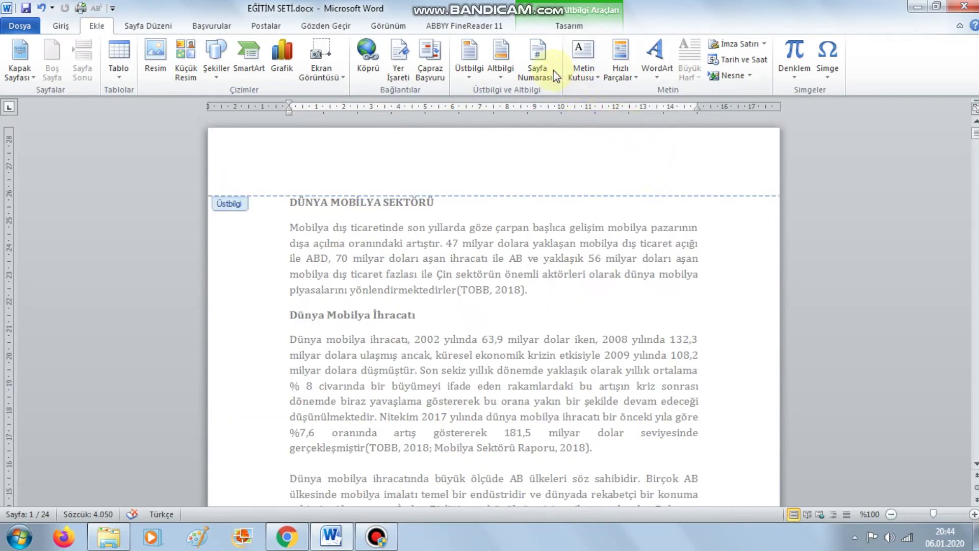
# Insert a Dikey Anahat 1 page number at the top of the page and close the header.
pyautogui.click(555, 75)
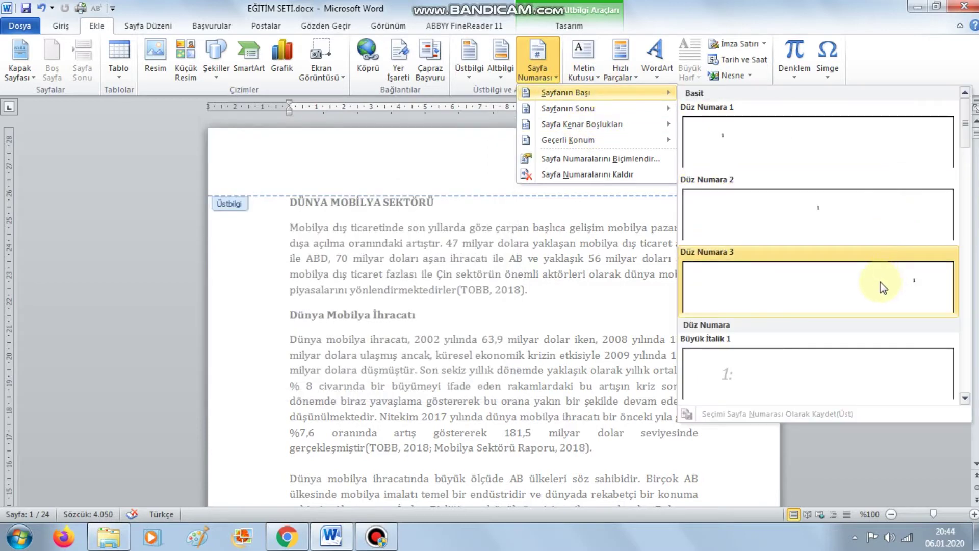
pyautogui.scroll(-5, 881, 286)
pyautogui.scroll(-5, 878, 285)
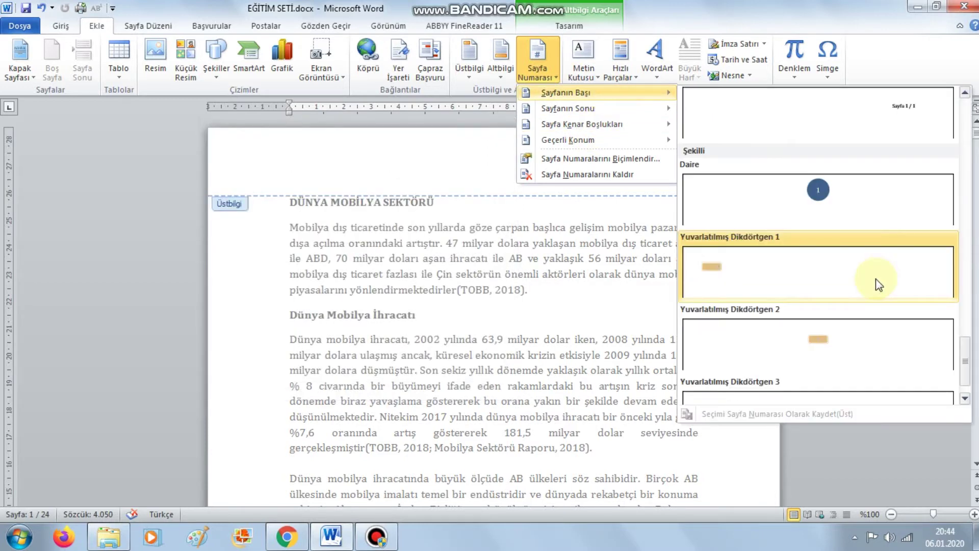
pyautogui.scroll(-1, 877, 278)
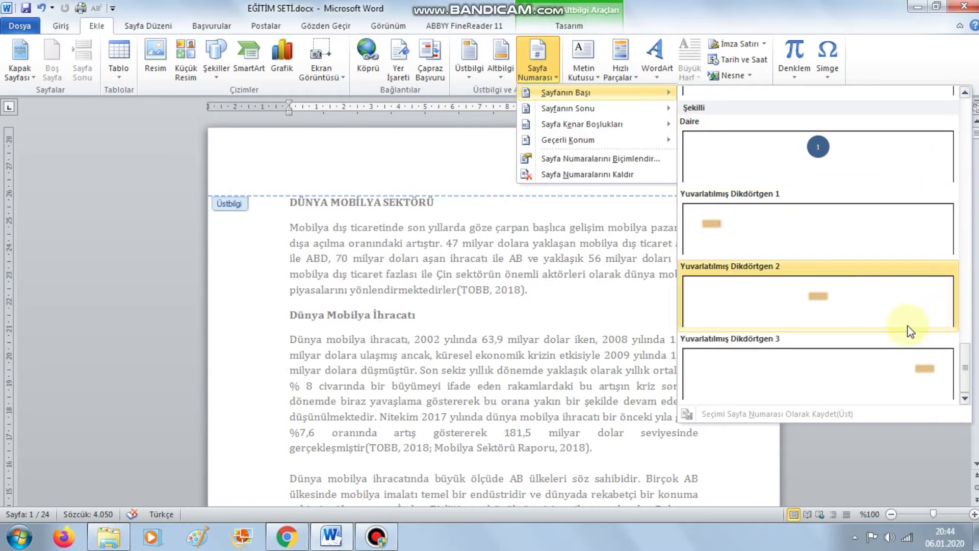
pyautogui.scroll(-3, 910, 332)
pyautogui.scroll(-3, 886, 312)
pyautogui.scroll(-2, 888, 317)
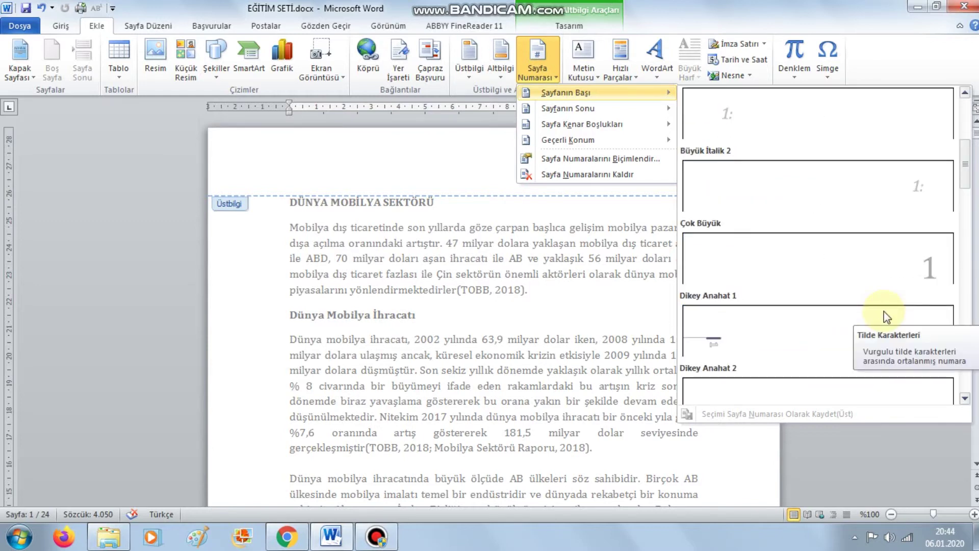
pyautogui.click(719, 334)
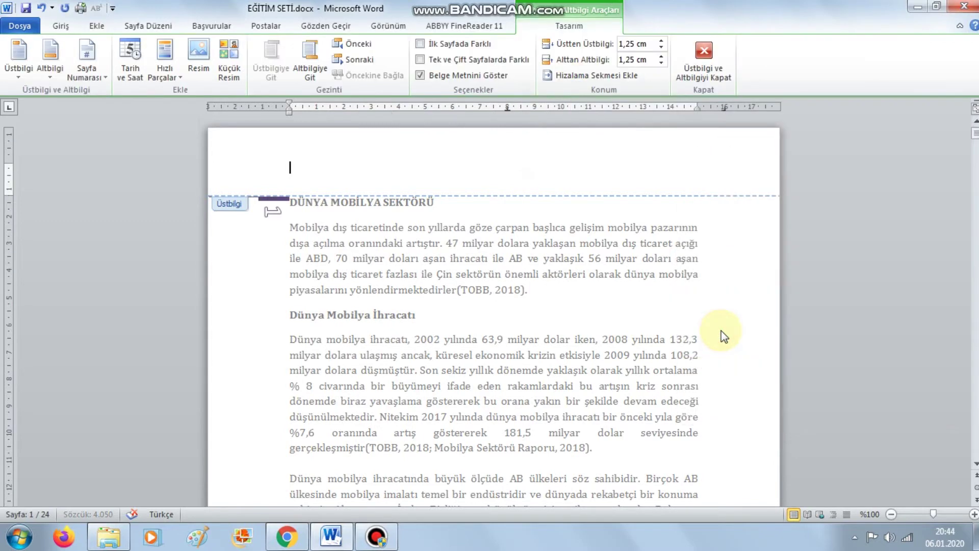
pyautogui.click(703, 53)
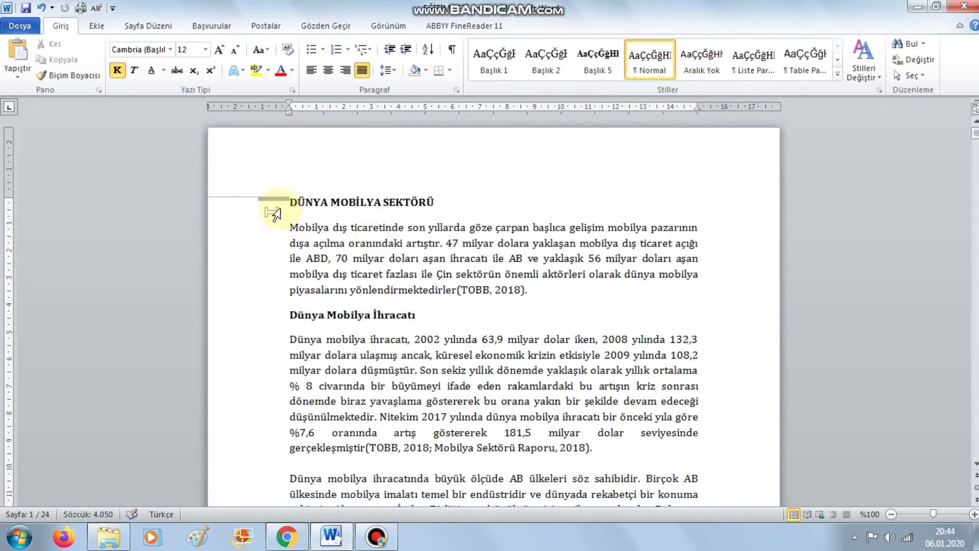
# Scroll through the pages to confirm the outline page numbers run 1, 2, 3.
pyautogui.scroll(-2, 273, 219)
pyautogui.scroll(-8, 280, 306)
pyautogui.scroll(-7, 285, 341)
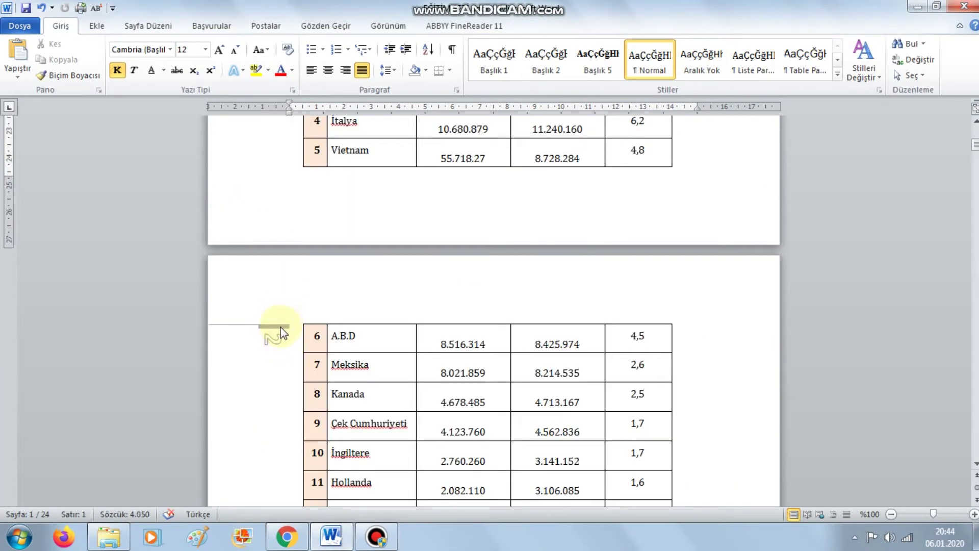
pyautogui.scroll(-4, 281, 328)
pyautogui.scroll(-8, 284, 332)
pyautogui.scroll(-7, 252, 328)
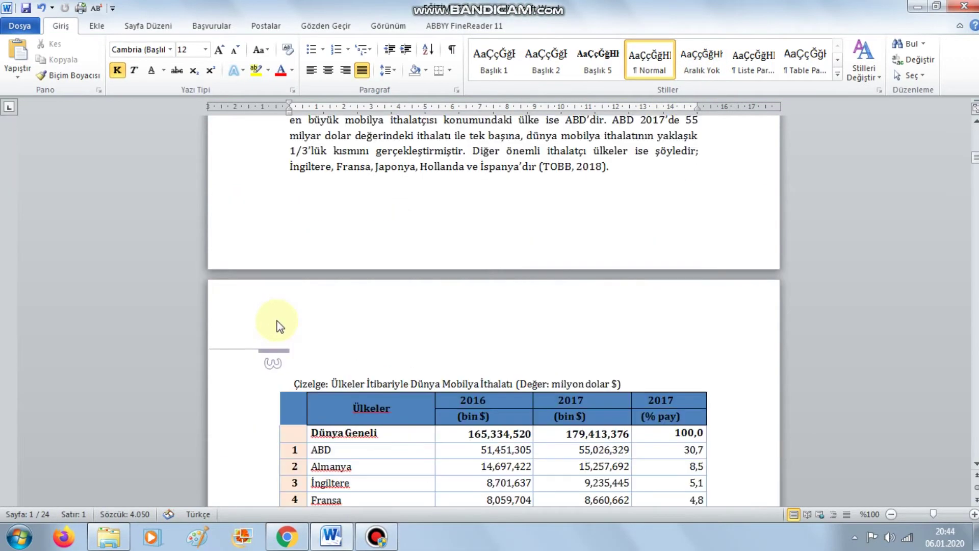
pyautogui.scroll(-2, 278, 325)
pyautogui.scroll(-8, 270, 331)
pyautogui.scroll(-8, 258, 306)
pyautogui.scroll(15, 258, 306)
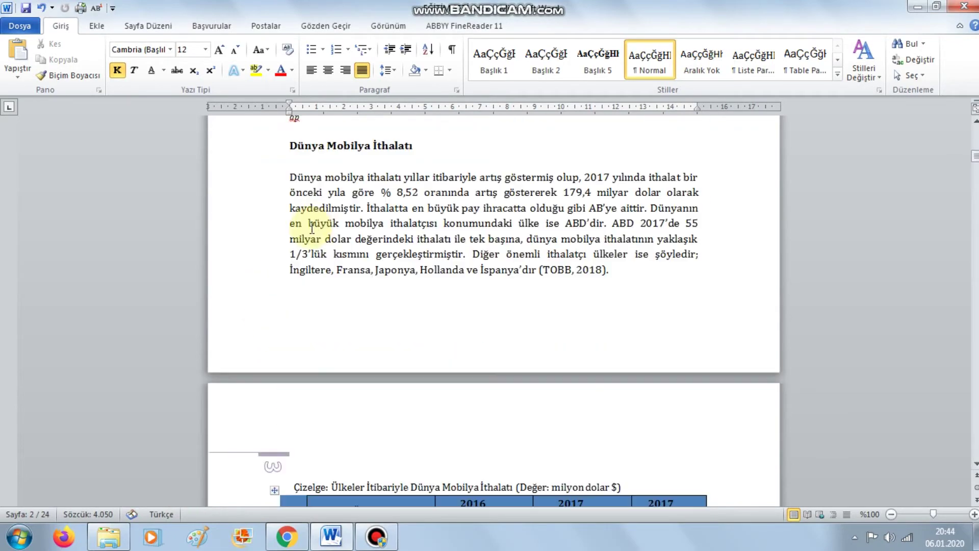
pyautogui.scroll(15, 261, 255)
pyautogui.click(97, 25)
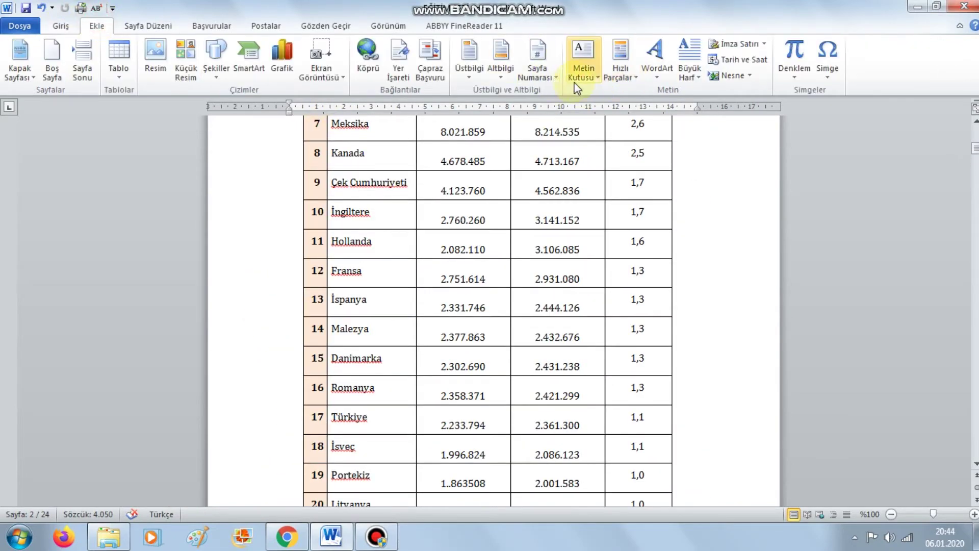
# Format the page numbers as lowercase letters a, b, c.
pyautogui.click(537, 64)
pyautogui.click(596, 158)
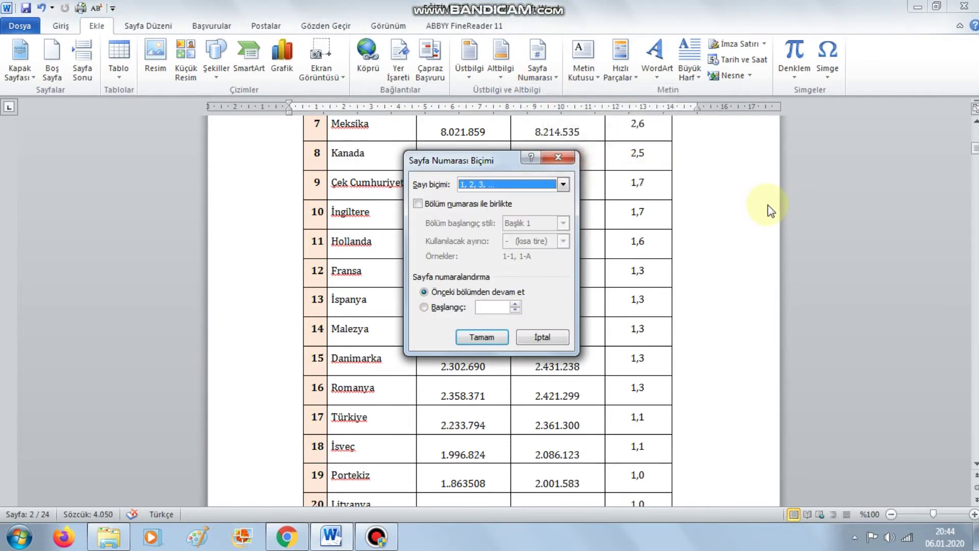
pyautogui.click(563, 184)
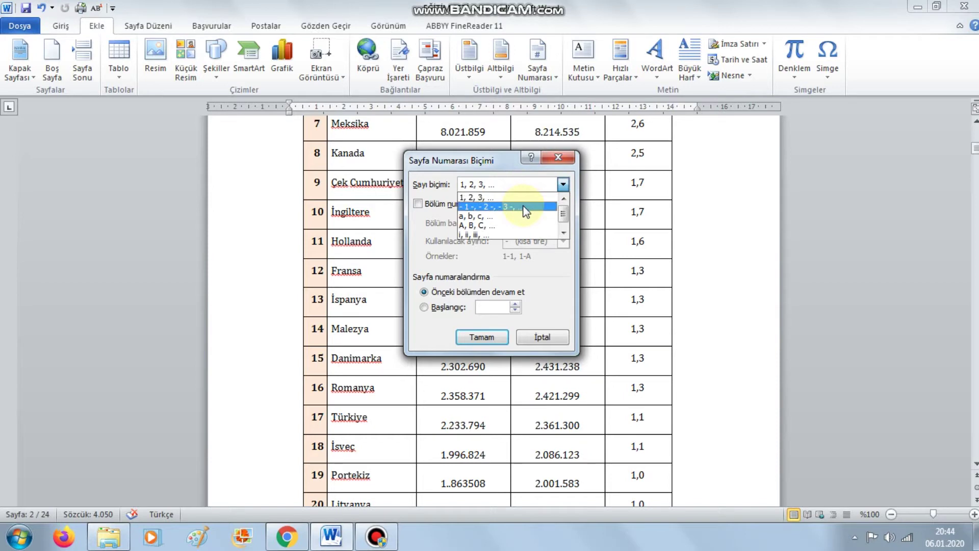
pyautogui.click(511, 216)
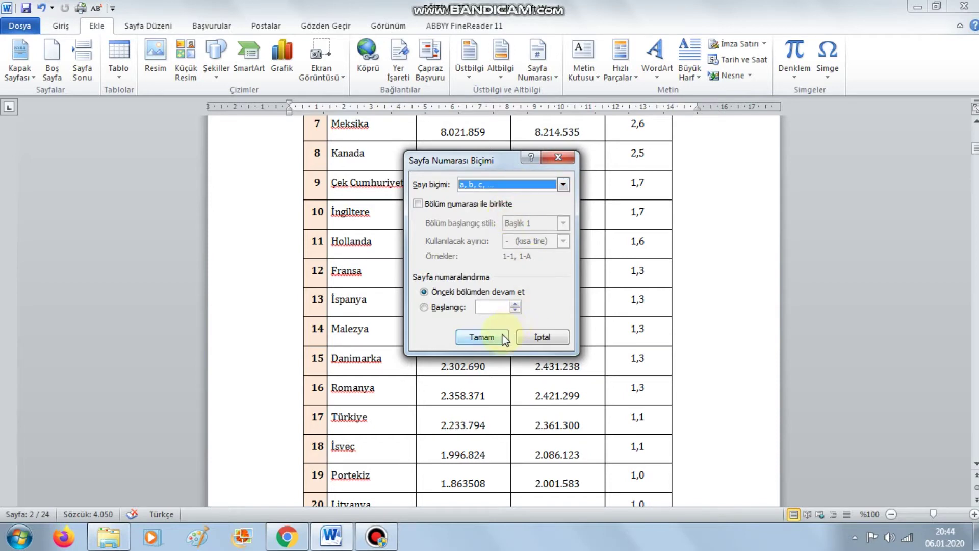
pyautogui.click(481, 337)
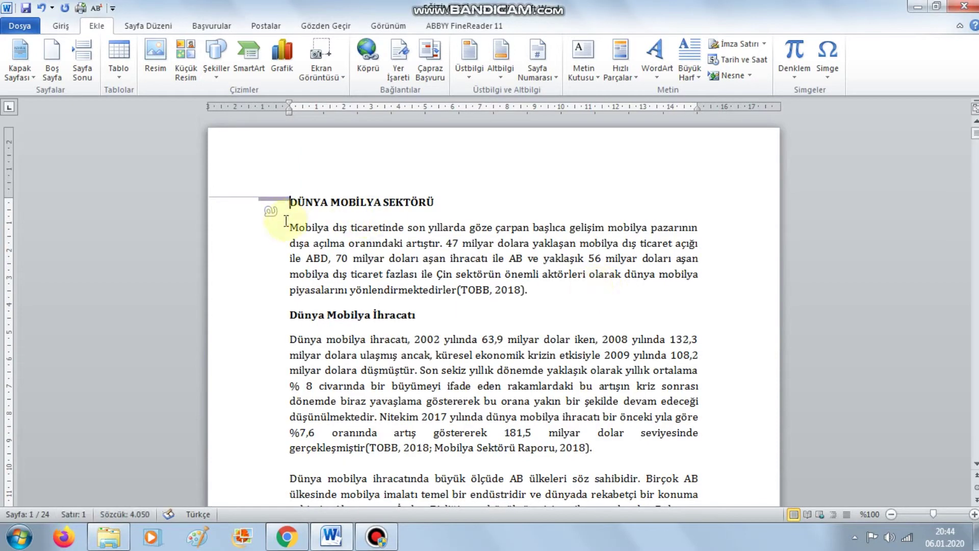
# Return to the DÜNYA MOBİLYA SEKTÖRÜ heading and scroll down to check the lettered numbers.
pyautogui.click(266, 219)
pyautogui.scroll(-10, 284, 222)
pyautogui.scroll(-10, 285, 474)
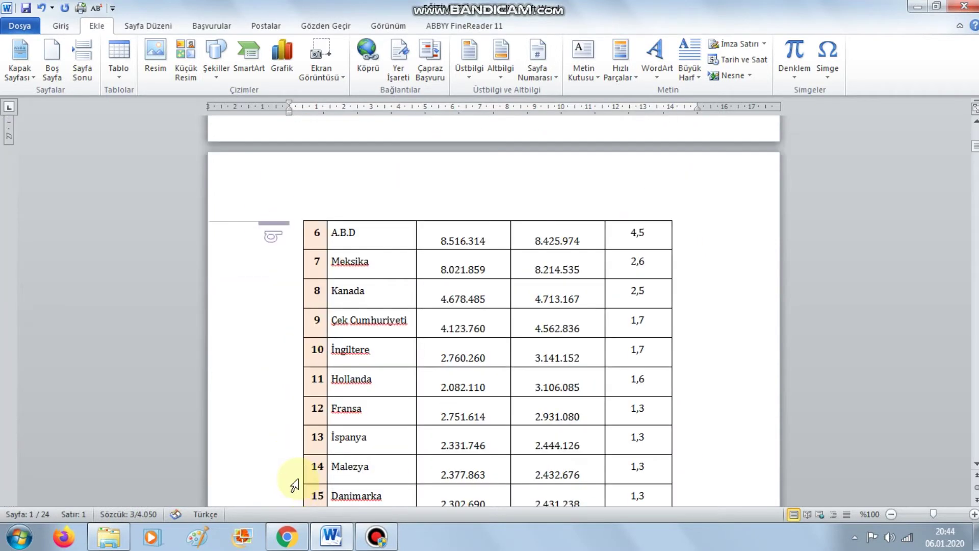
pyautogui.scroll(-5, 285, 474)
pyautogui.scroll(-10, 254, 350)
pyautogui.scroll(-10, 319, 228)
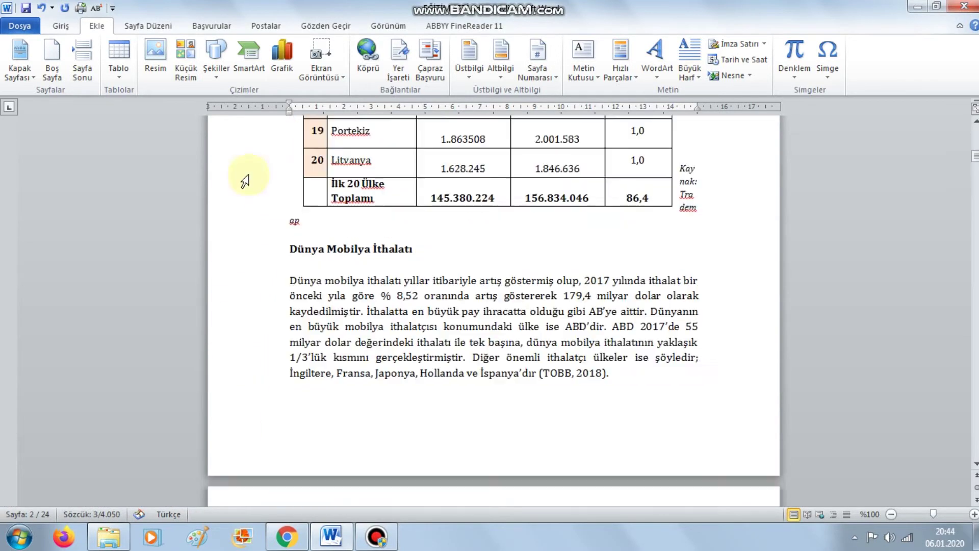
pyautogui.click(60, 26)
# Change the page number format to capital Roman numerals I, II, III.
pyautogui.click(97, 26)
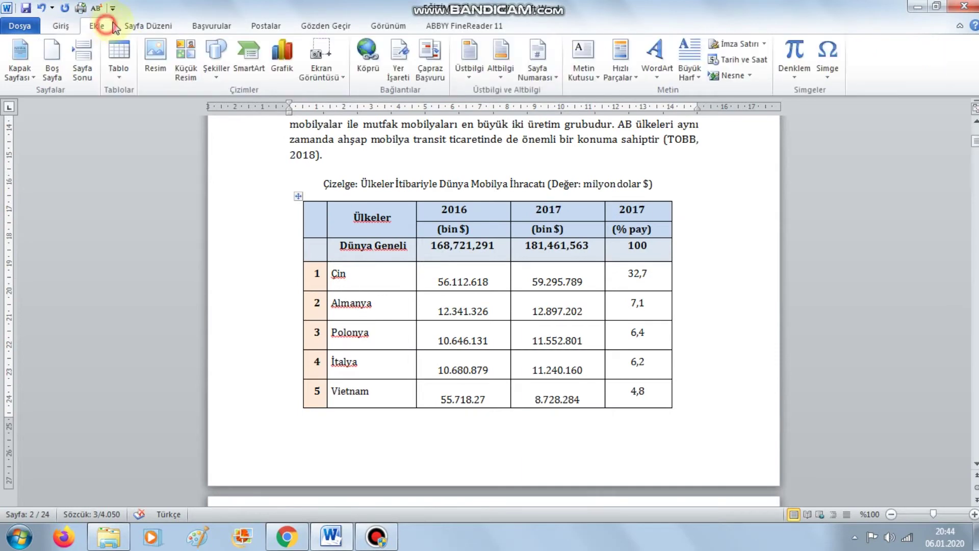
pyautogui.click(538, 61)
pyautogui.click(598, 159)
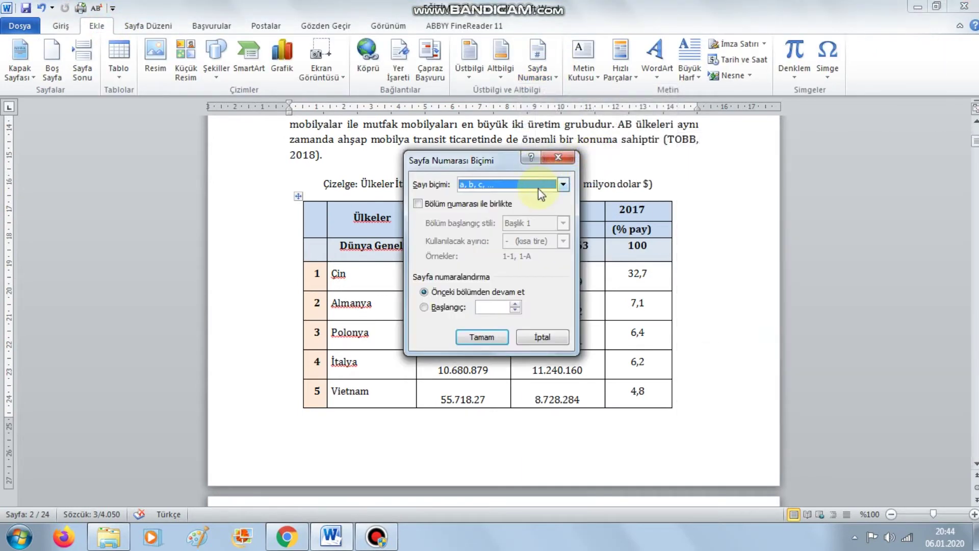
pyautogui.click(562, 185)
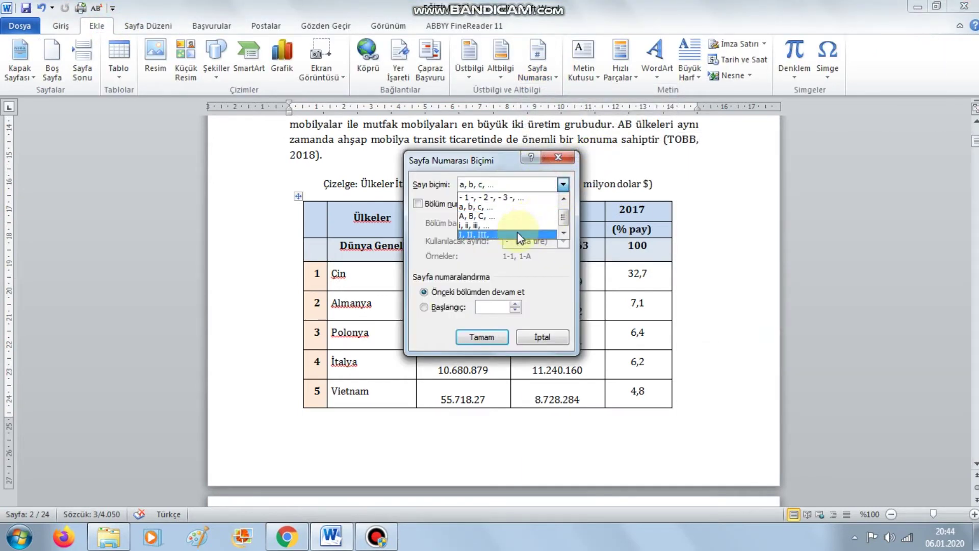
pyautogui.click(517, 232)
pyautogui.click(481, 336)
pyautogui.scroll(10, 638, 357)
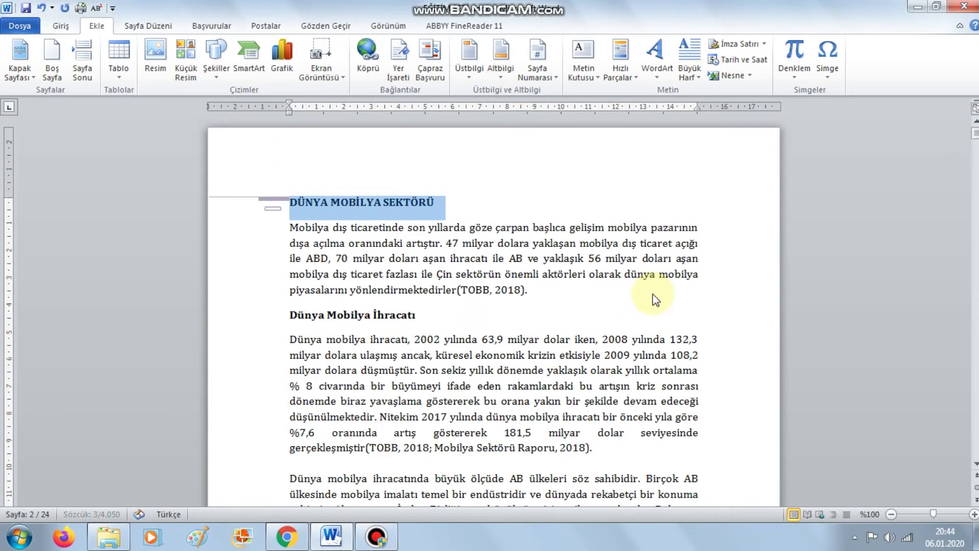
# Add a Düz Numara 1 footer page number formatted as lowercase Roman numerals i, ii, iii.
pyautogui.click(537, 78)
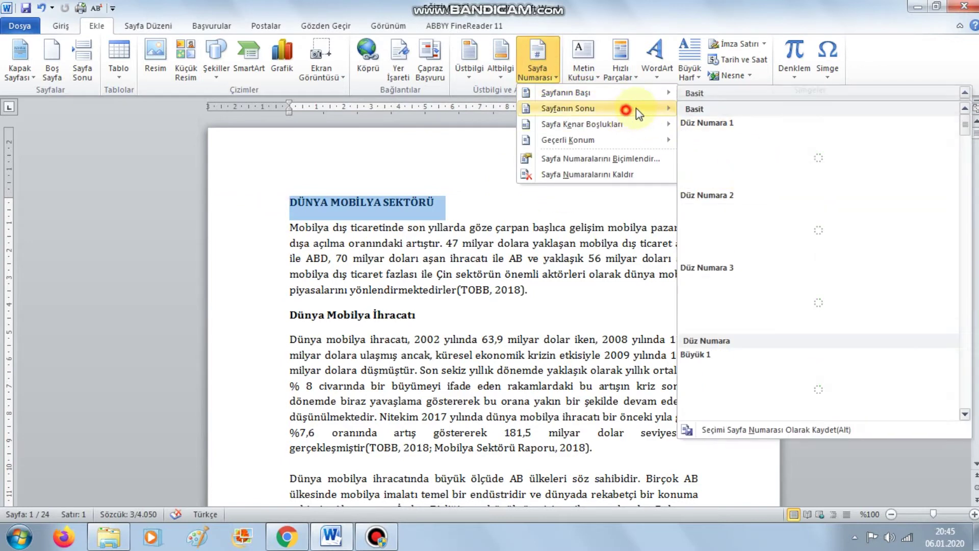
pyautogui.click(734, 393)
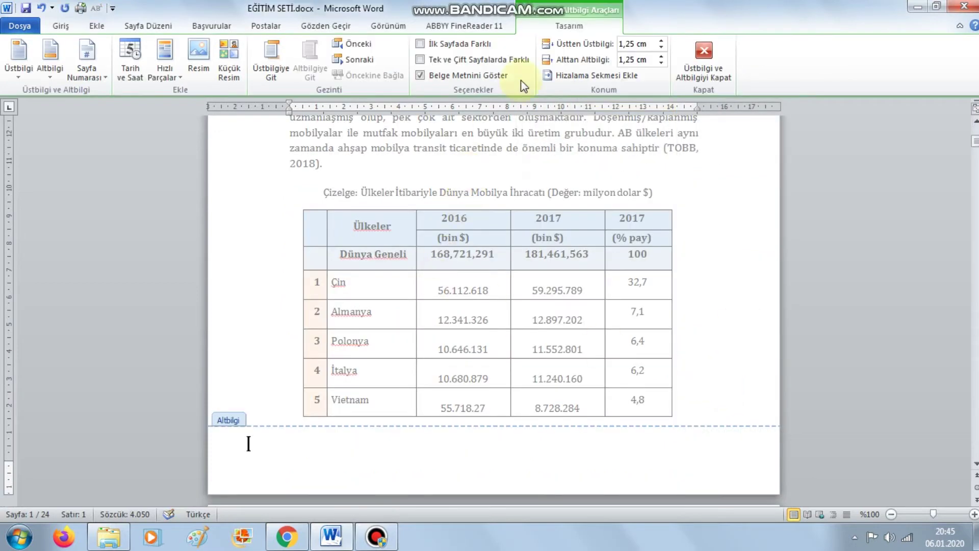
pyautogui.click(96, 27)
pyautogui.click(537, 59)
pyautogui.click(566, 155)
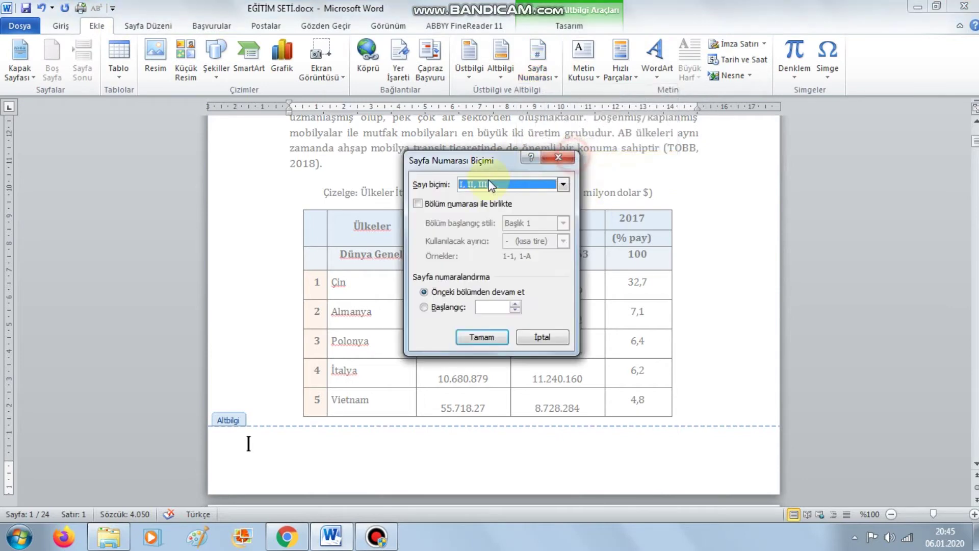
pyautogui.click(564, 185)
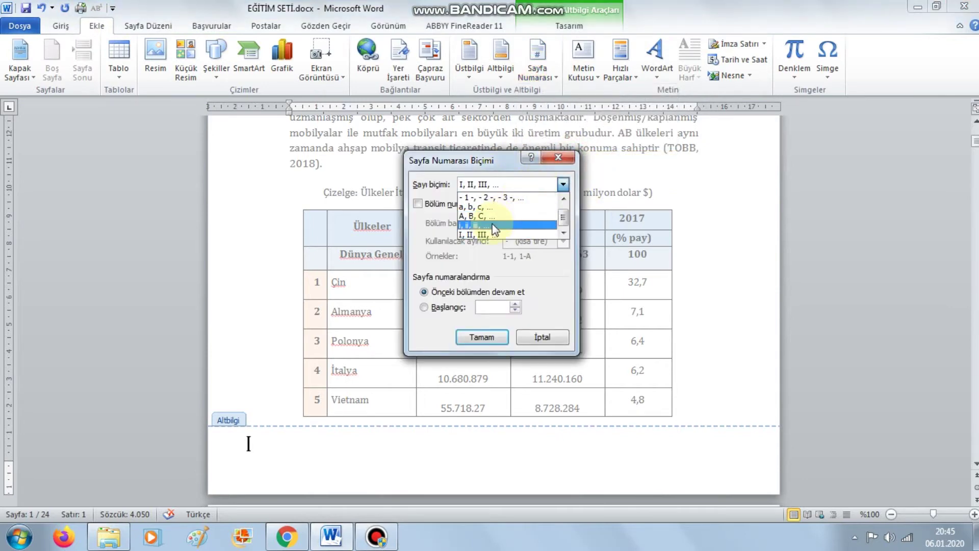
pyautogui.click(493, 225)
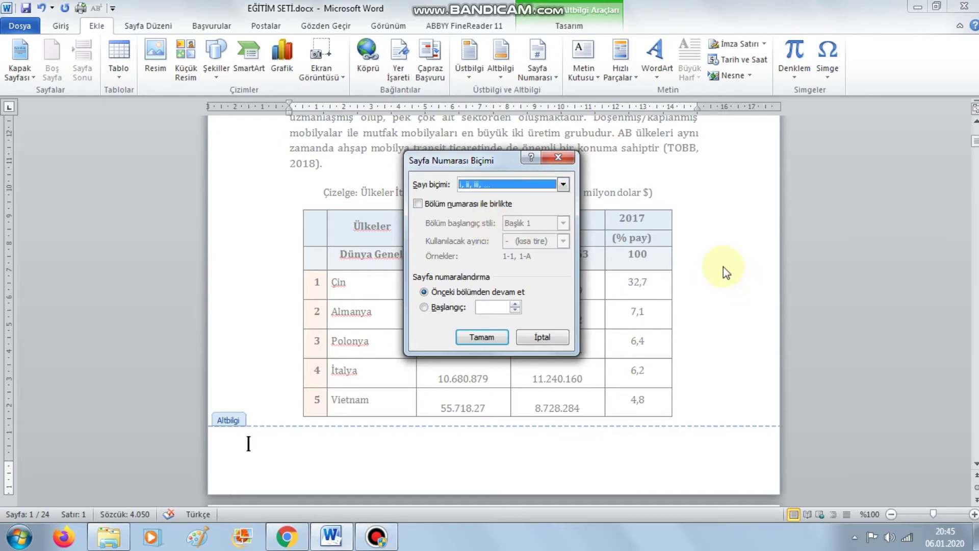
pyautogui.click(506, 334)
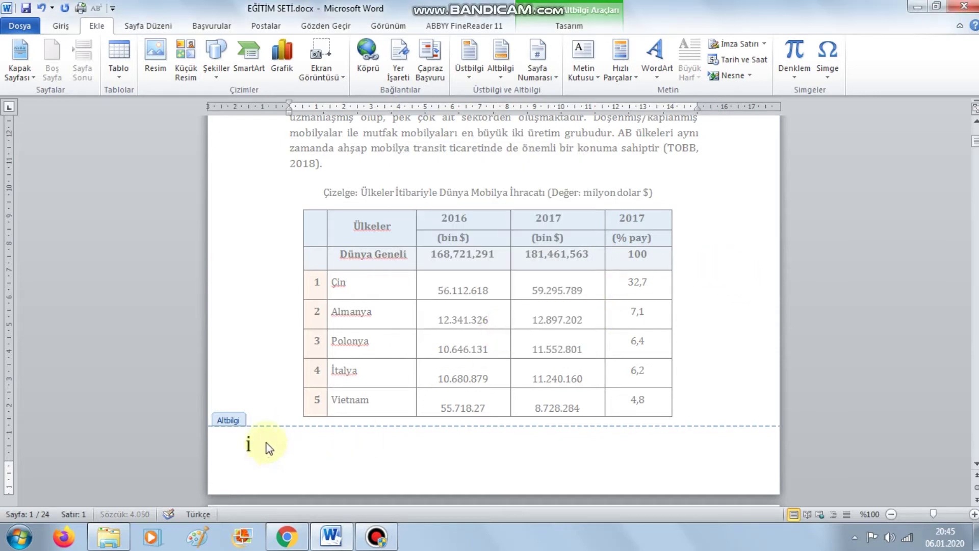
# Scroll through the pages to confirm the footers show i, ii.
pyautogui.scroll(-10, 263, 446)
pyautogui.scroll(-5, 263, 446)
pyautogui.scroll(-10, 261, 446)
pyautogui.scroll(10, 261, 447)
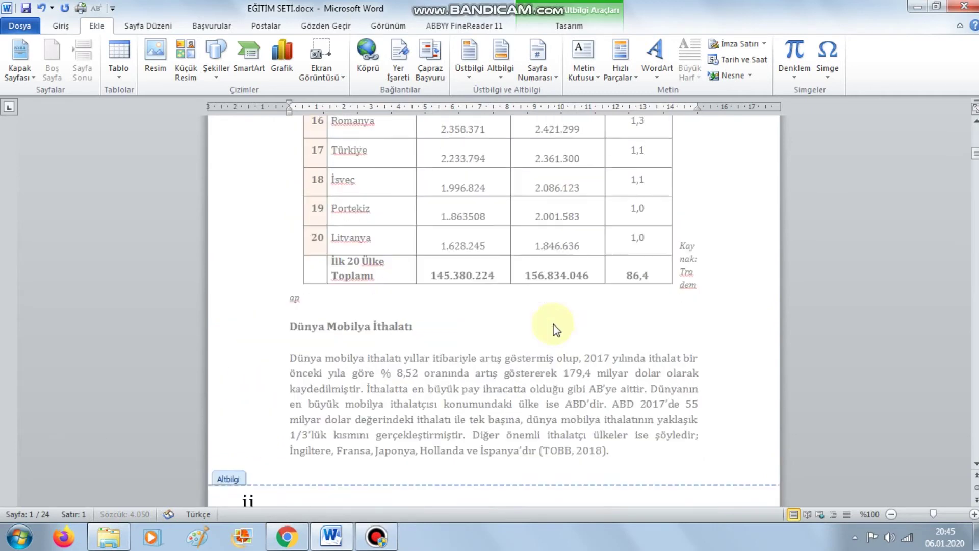
pyautogui.scroll(10, 578, 256)
pyautogui.scroll(10, 566, 235)
pyautogui.scroll(10, 553, 212)
# Remove all page numbers, return to the body text, and bring up the built-in header designs.
pyautogui.scroll(1, 553, 213)
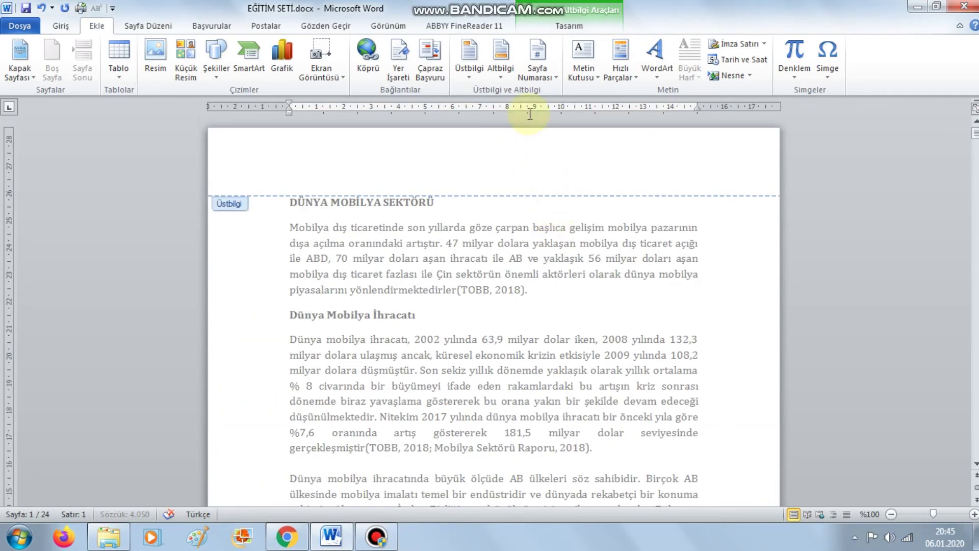
pyautogui.click(538, 61)
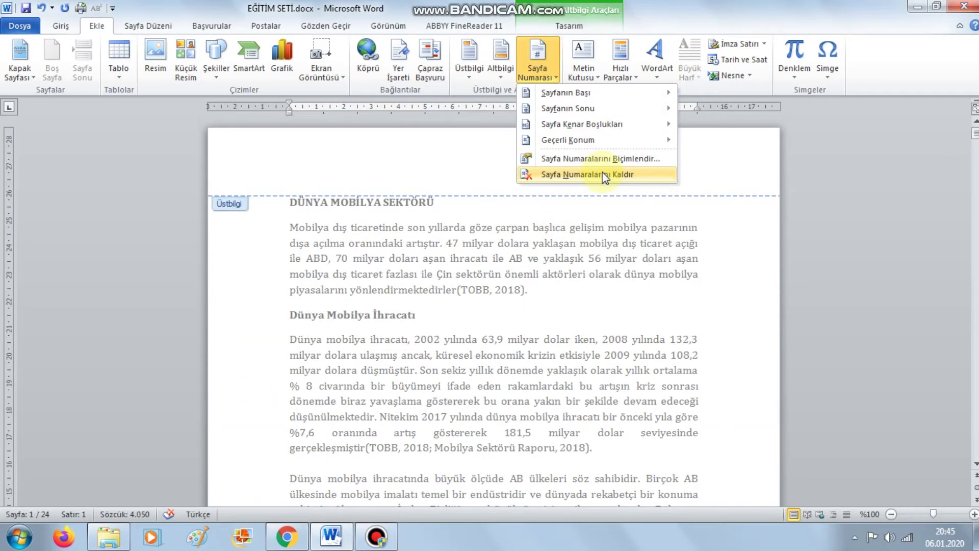
pyautogui.moveTo(568, 139)
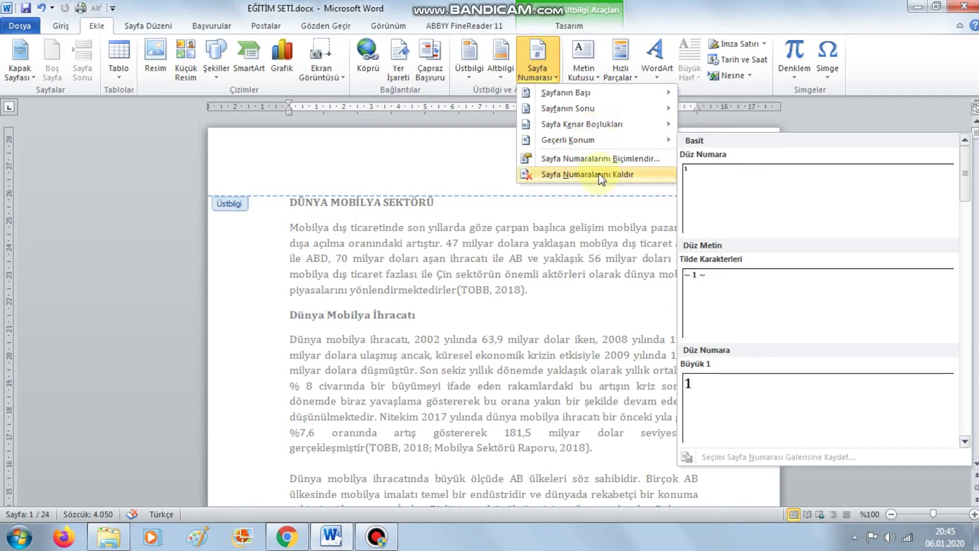
pyautogui.click(587, 174)
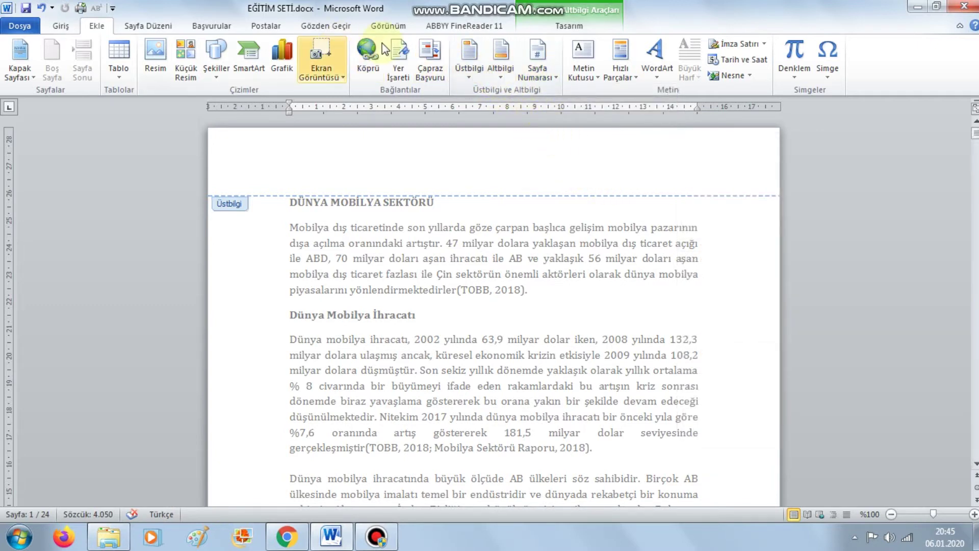
pyautogui.tripleClick(504, 254)
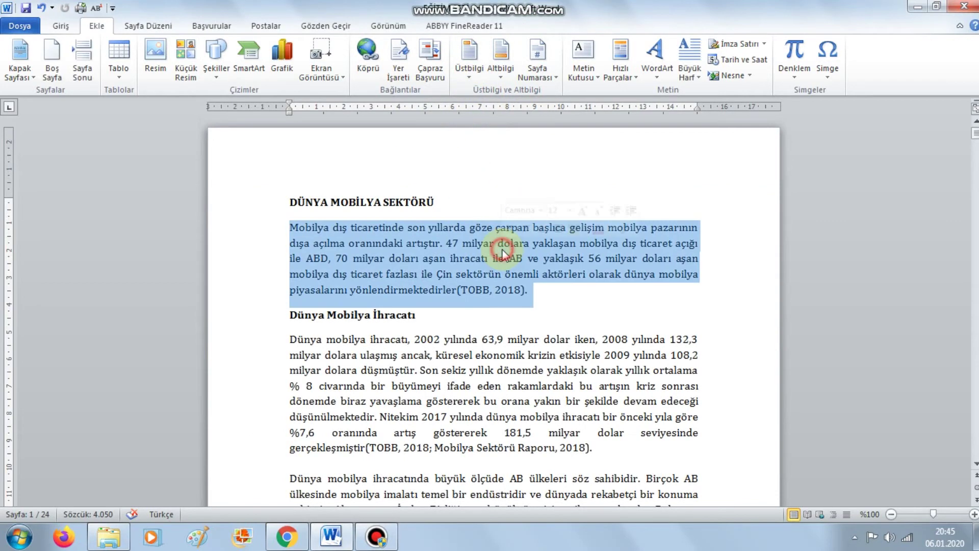
pyautogui.click(470, 59)
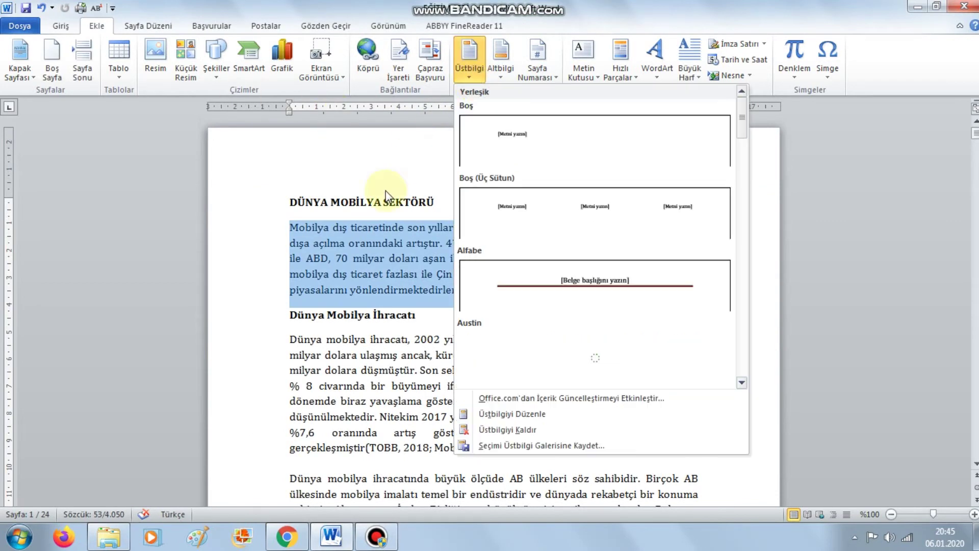
# Insert the Blank header and type 'Mobilya sektör analizi' into its placeholder.
pyautogui.click(376, 291)
pyautogui.click(386, 227)
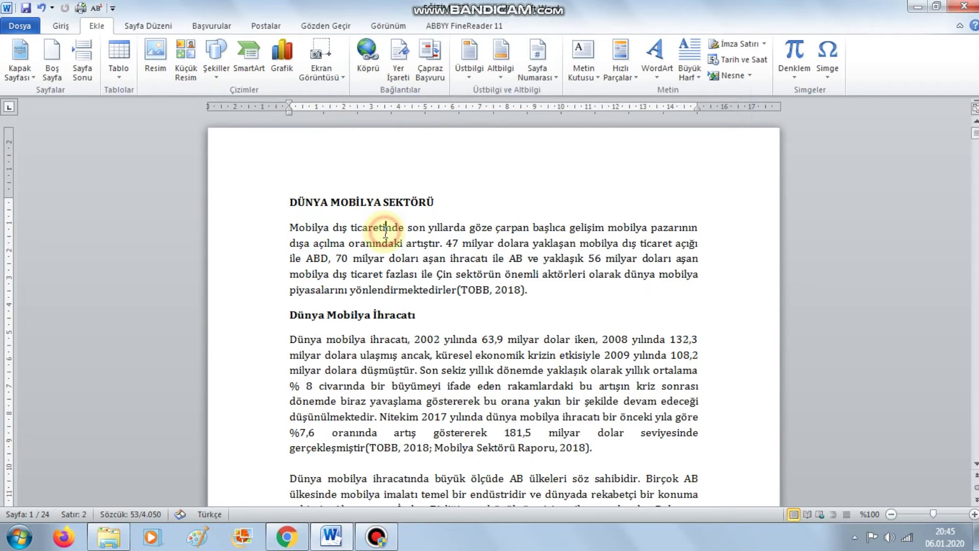
pyautogui.click(457, 81)
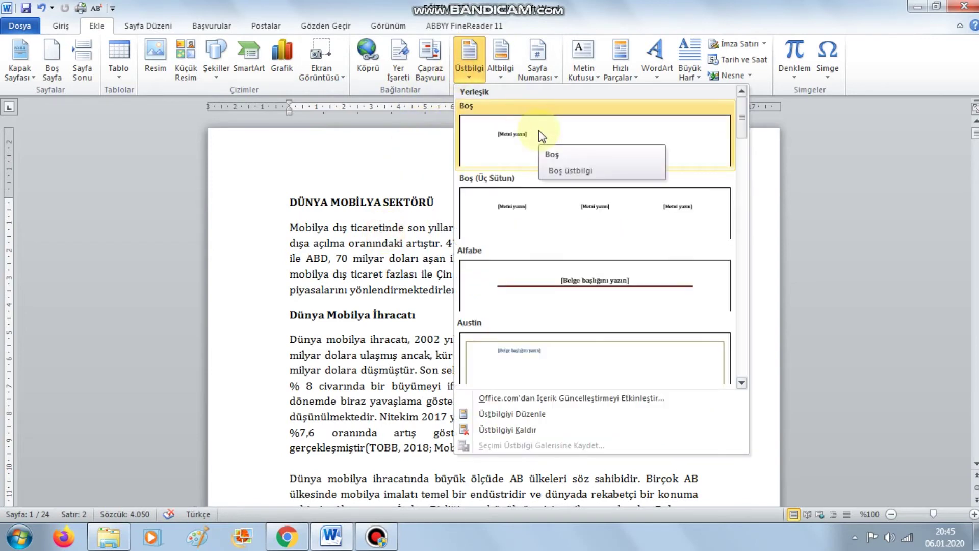
pyautogui.click(526, 131)
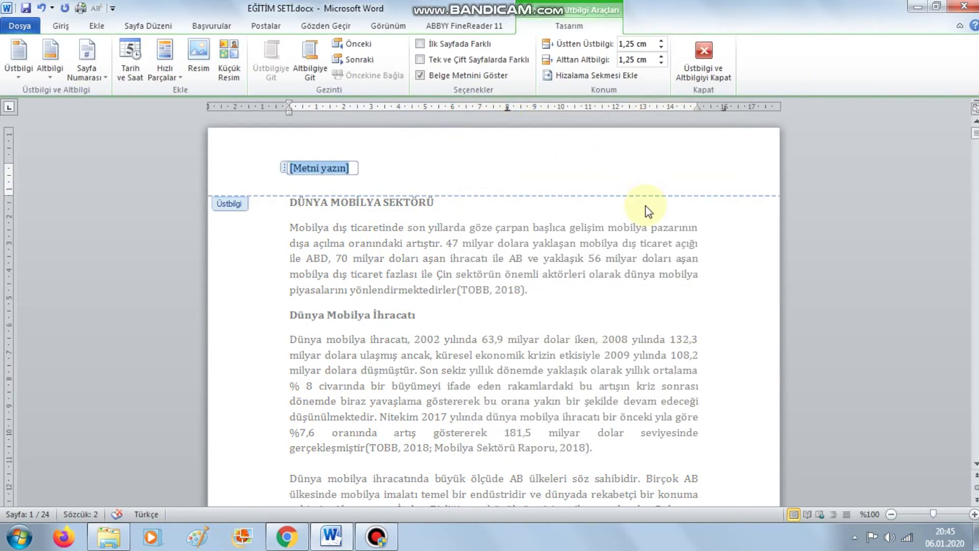
pyautogui.write('m')
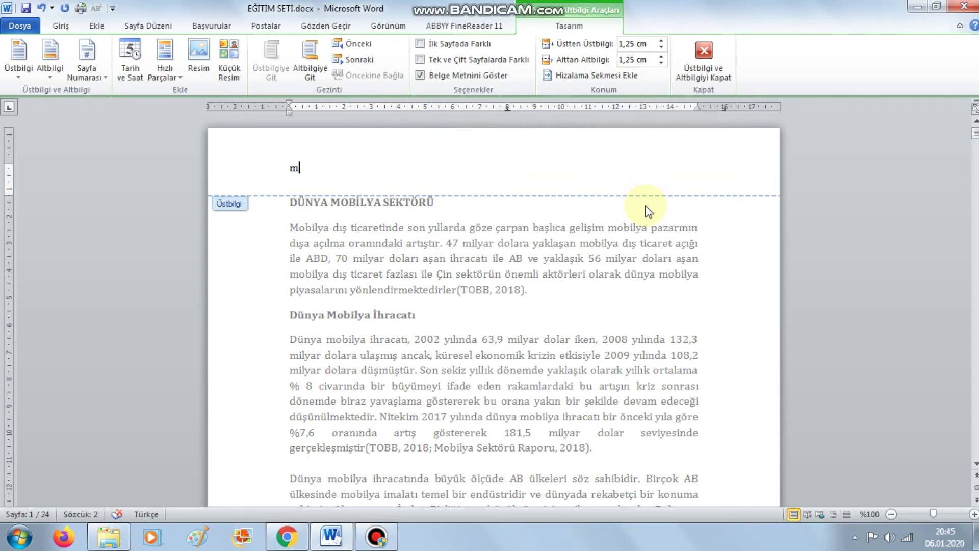
pyautogui.write('bilya sektör analizi')
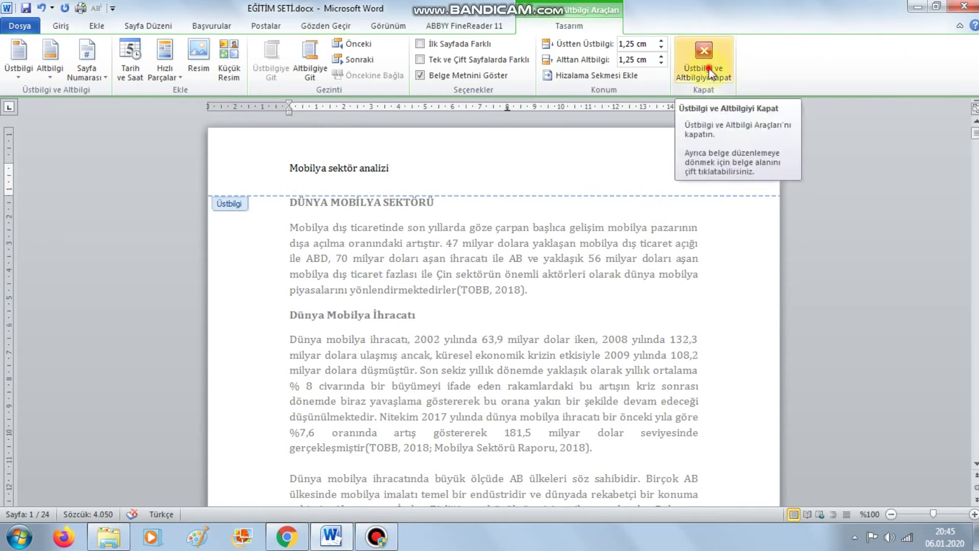
# Close header editing and scroll through the pages to check every page shows 'Mobilya sektör analizi'.
pyautogui.click(703, 56)
pyautogui.scroll(-8, 394, 400)
pyautogui.scroll(-8, 372, 404)
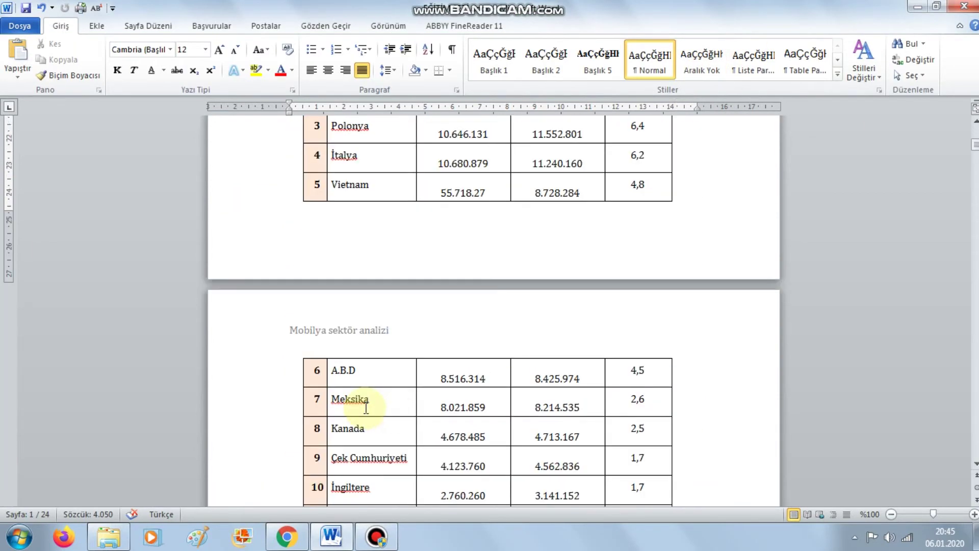
pyautogui.scroll(-5, 341, 335)
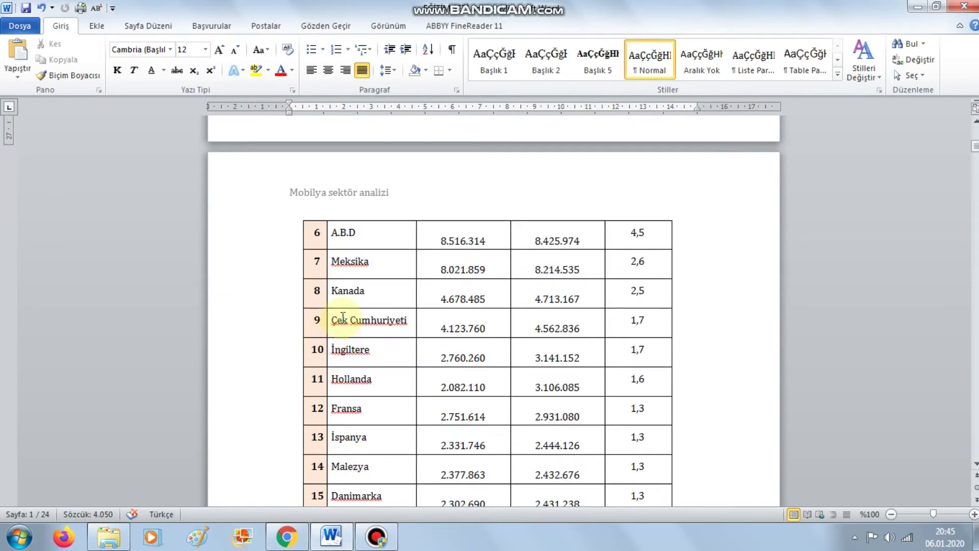
pyautogui.scroll(-10, 323, 352)
pyautogui.scroll(-10, 332, 258)
pyautogui.scroll(-10, 312, 316)
pyautogui.scroll(-10, 316, 283)
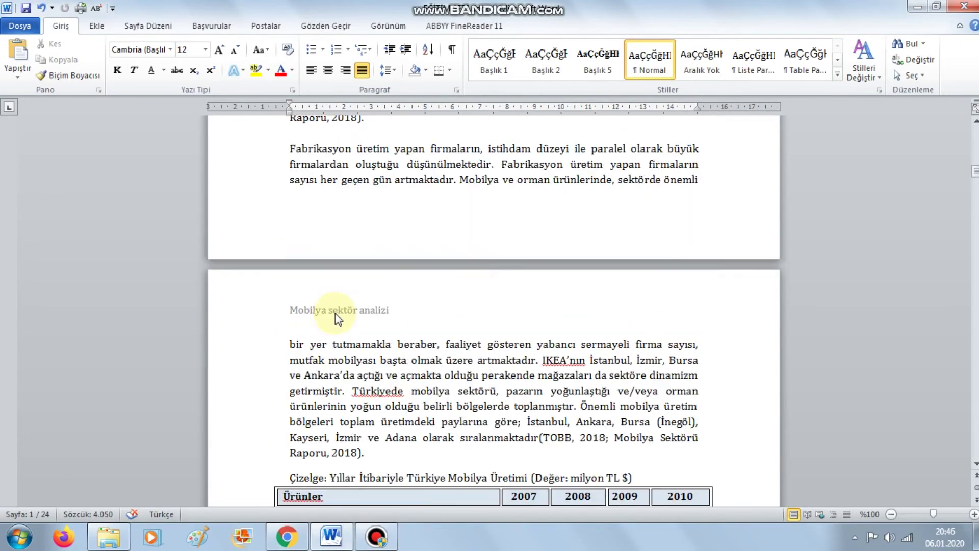
pyautogui.scroll(-10, 324, 316)
pyautogui.scroll(-10, 328, 383)
pyautogui.scroll(-5, 328, 382)
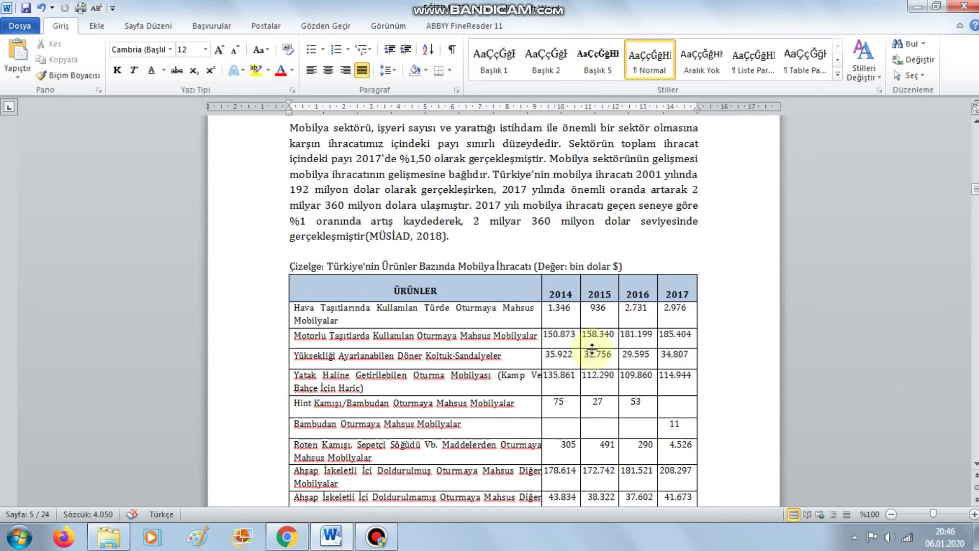
pyautogui.scroll(-10, 592, 346)
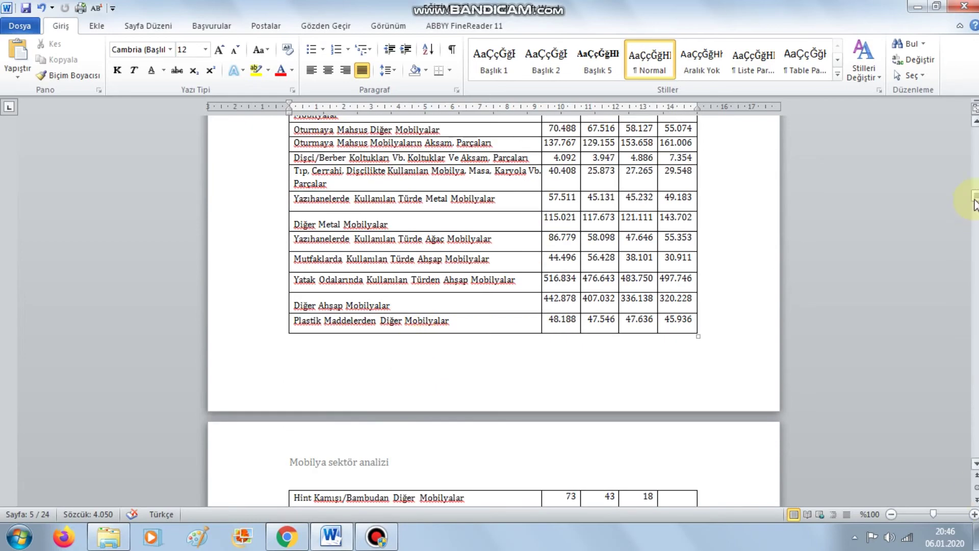
pyautogui.moveTo(976, 195); pyautogui.dragTo(975, 132)
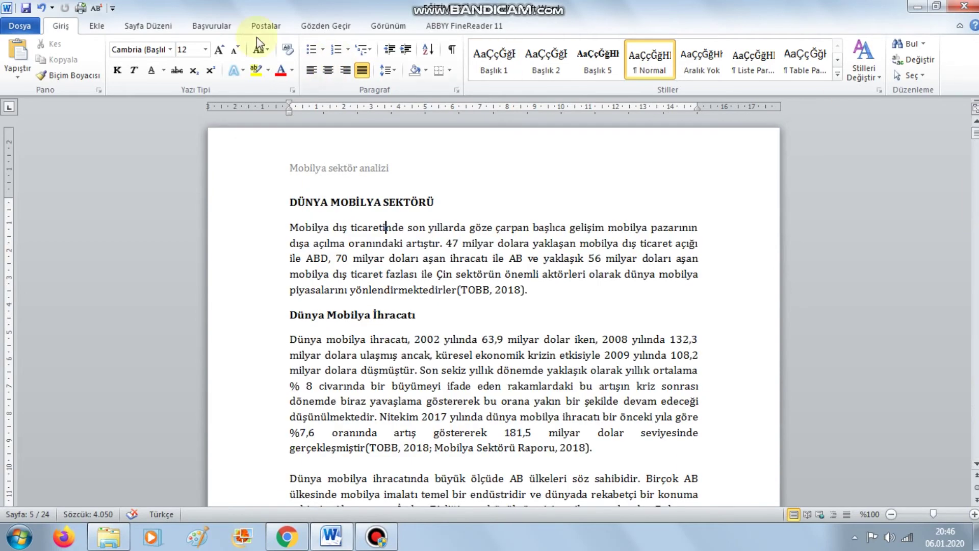
pyautogui.click(108, 32)
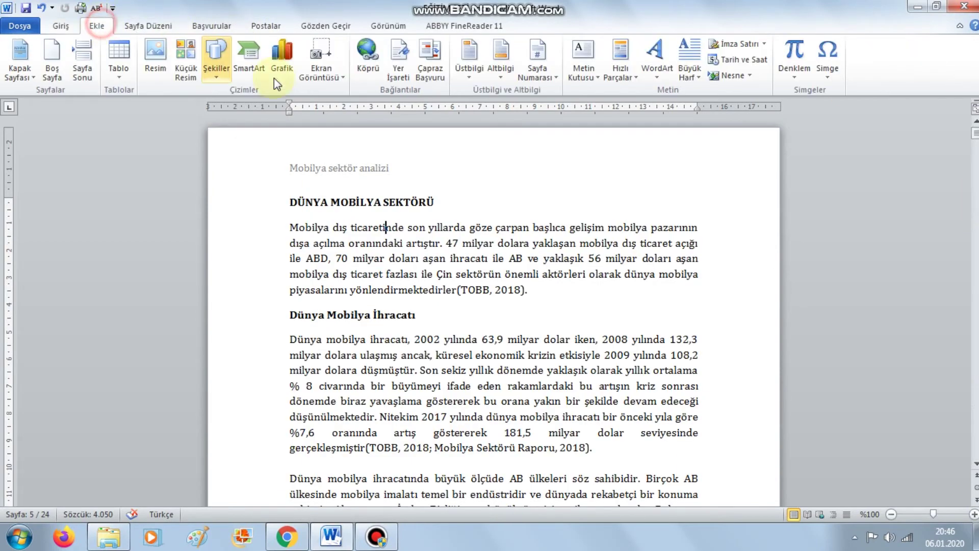
# Open the existing 'Mobilya sektör analizi' header for editing.
pyautogui.click(536, 77)
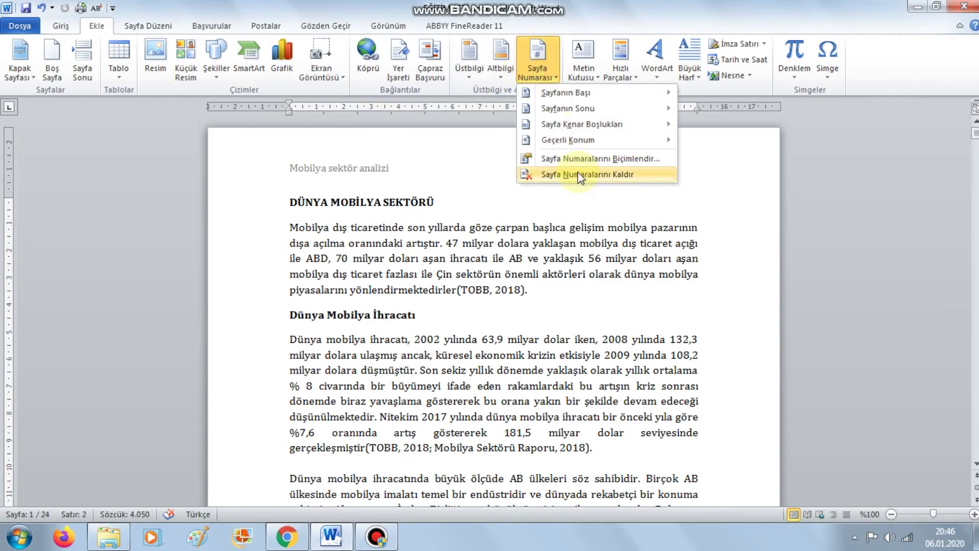
pyautogui.click(470, 78)
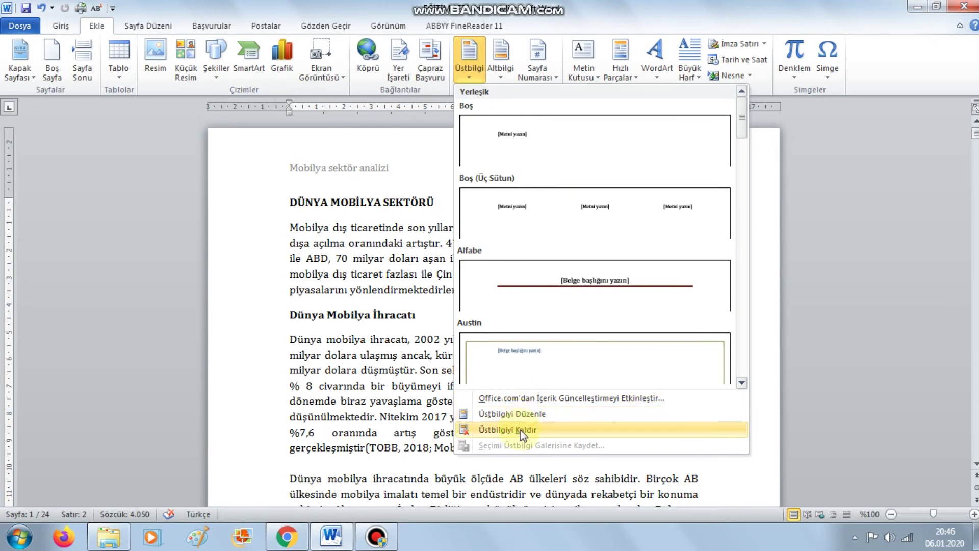
pyautogui.click(516, 414)
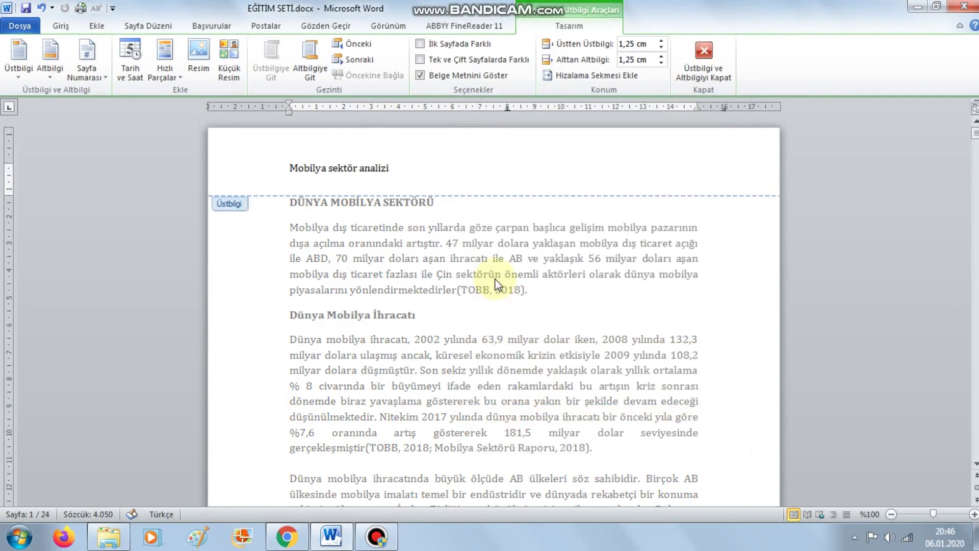
pyautogui.moveTo(415, 173); pyautogui.dragTo(412, 181)
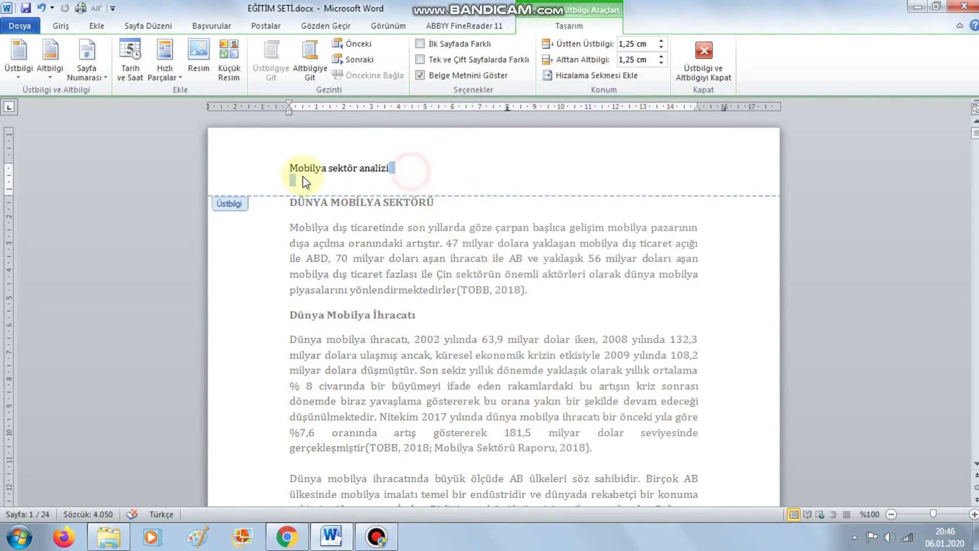
pyautogui.click(409, 168)
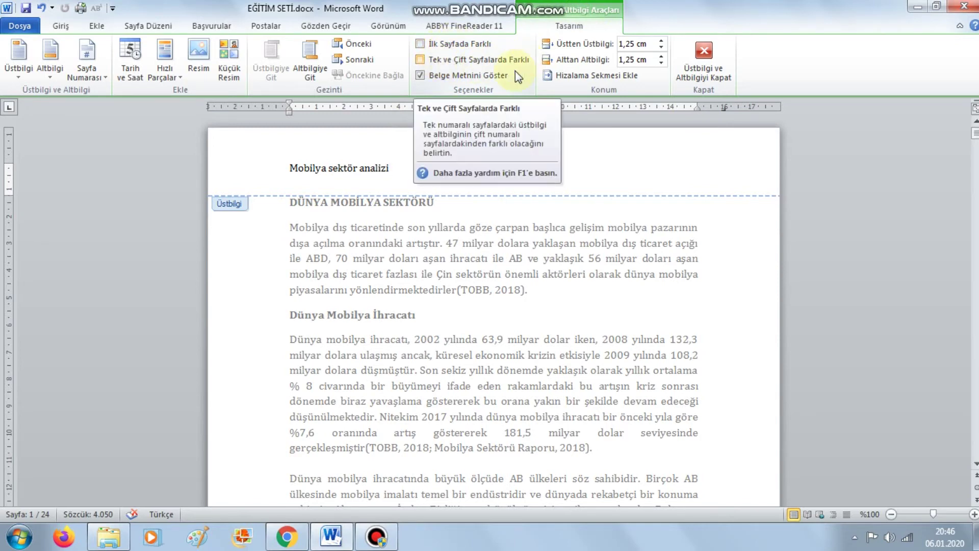
# Turn on Different First Page so page 1 has no header, then check pages 1 and 2.
pyautogui.click(419, 44)
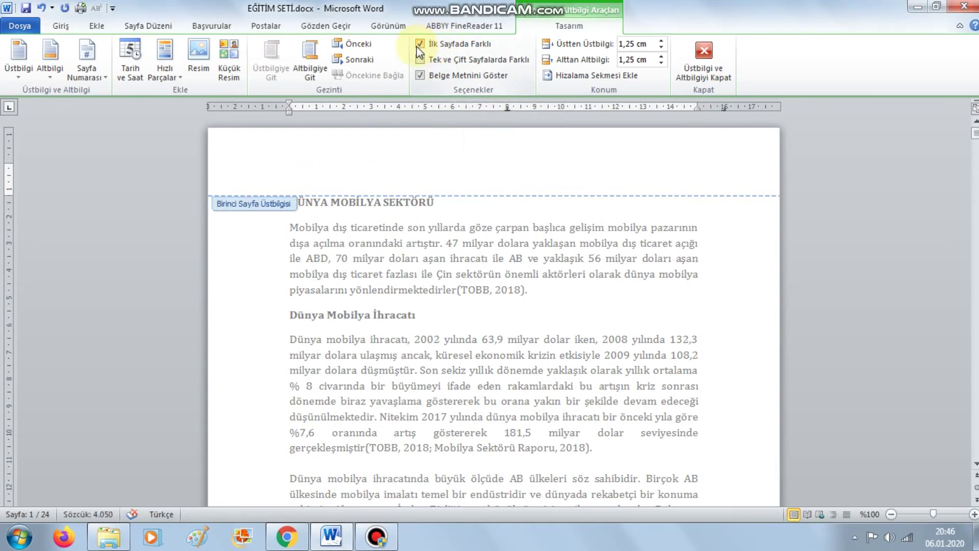
pyautogui.click(699, 89)
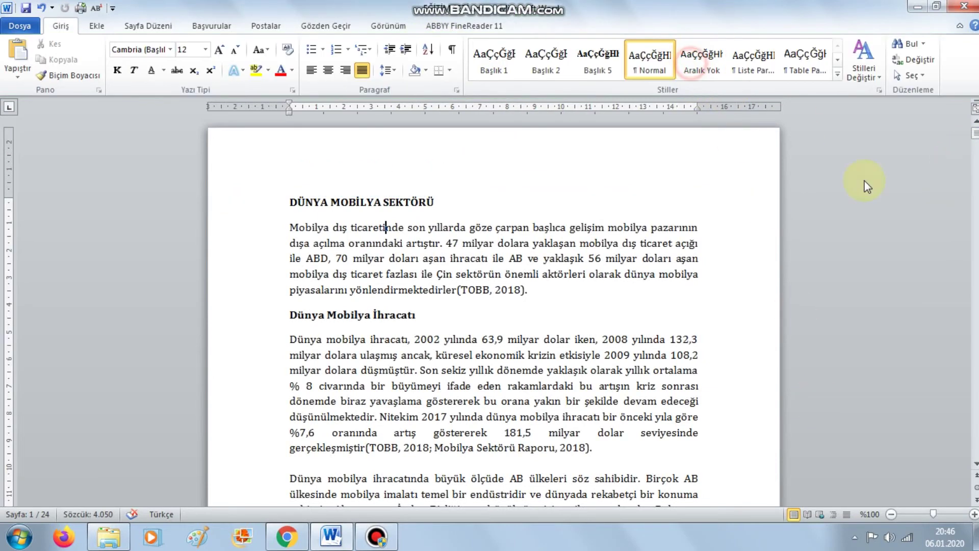
pyautogui.scroll(-4, 867, 186)
pyautogui.scroll(-9, 693, 403)
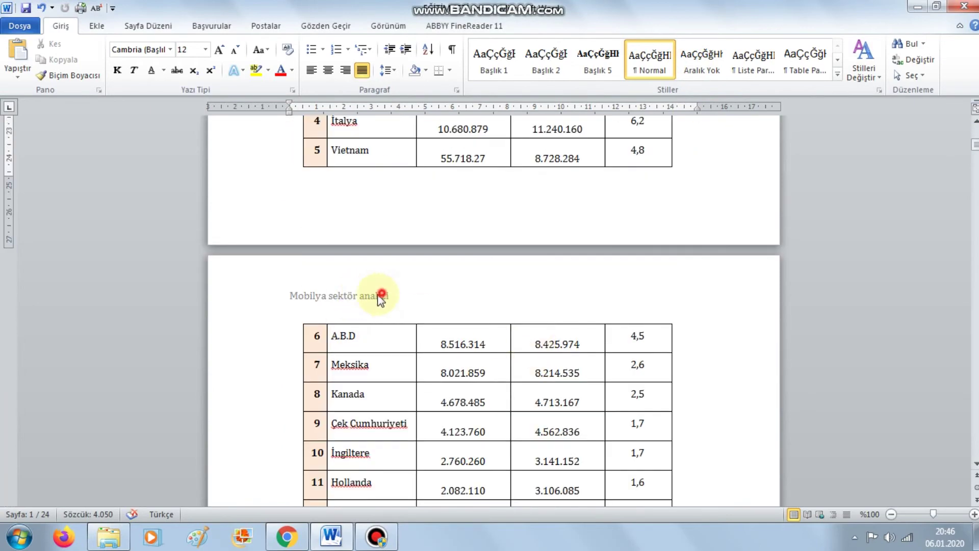
pyautogui.scroll(8, 610, 337)
pyautogui.scroll(8, 629, 377)
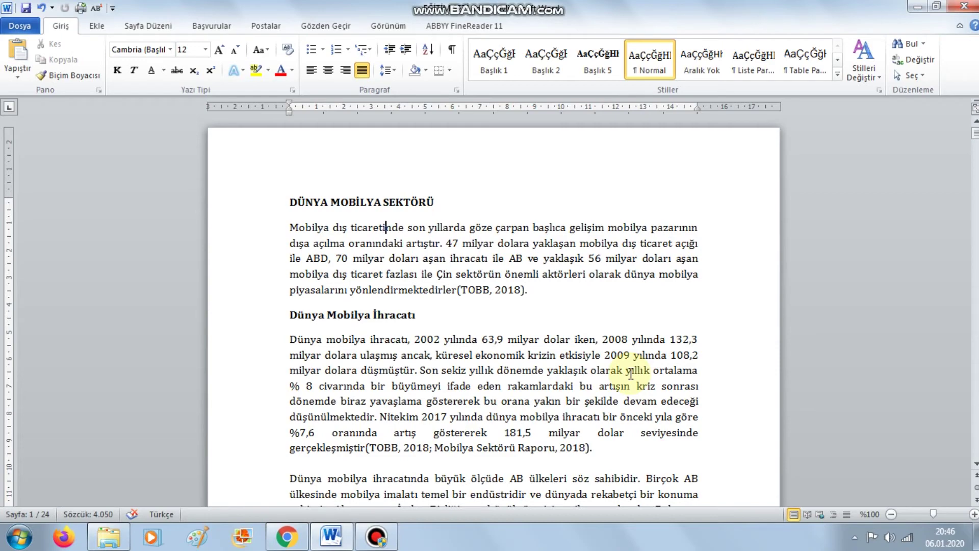
pyautogui.scroll(-3, 459, 270)
pyautogui.scroll(-2, 448, 271)
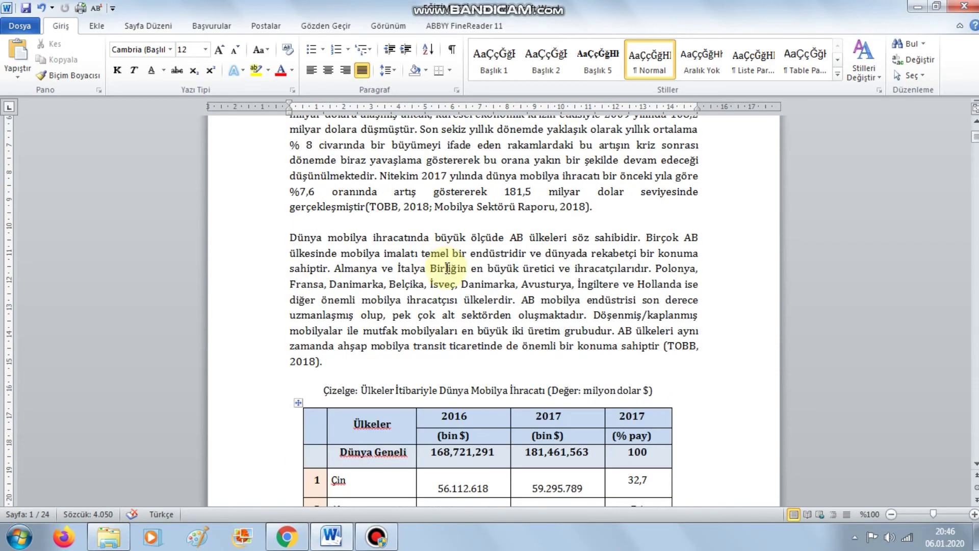
pyautogui.scroll(3, 447, 269)
pyautogui.scroll(3, 448, 269)
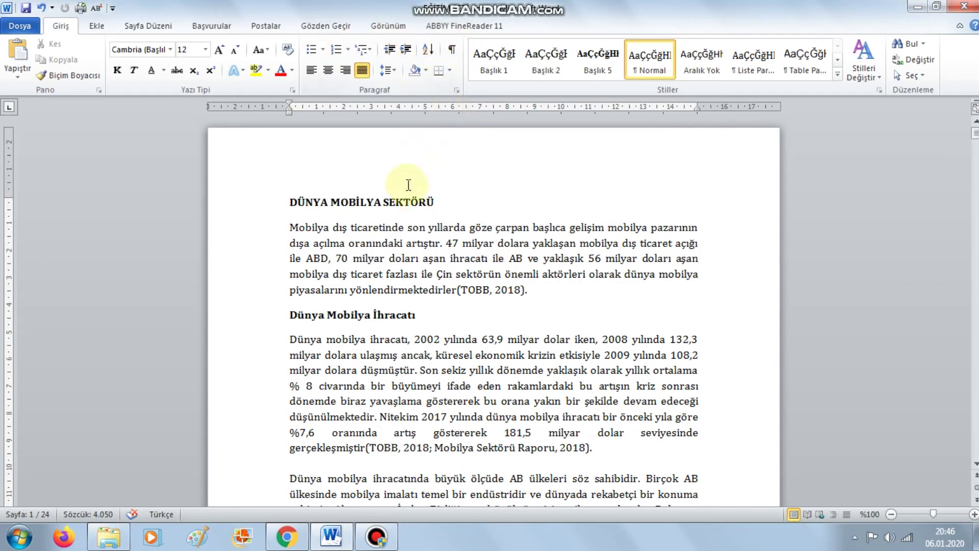
# In header editing, untick Different First Page and tick Tek ve Çift Sayfalarda Farklı.
pyautogui.click(97, 25)
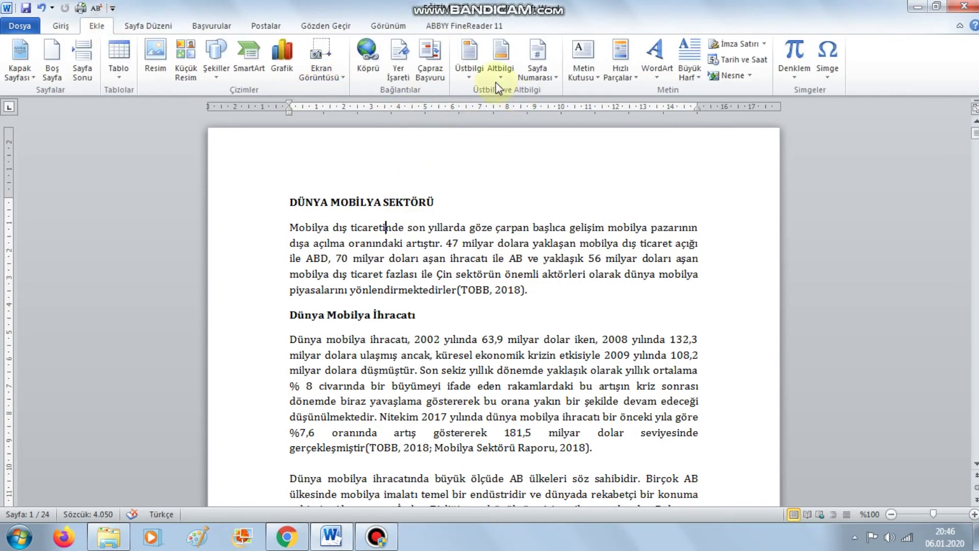
pyautogui.click(475, 74)
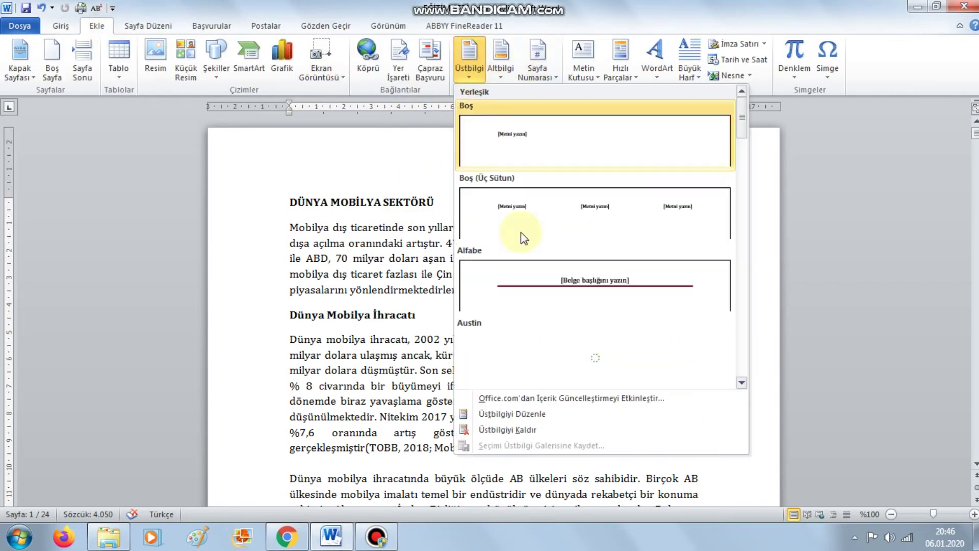
pyautogui.click(519, 414)
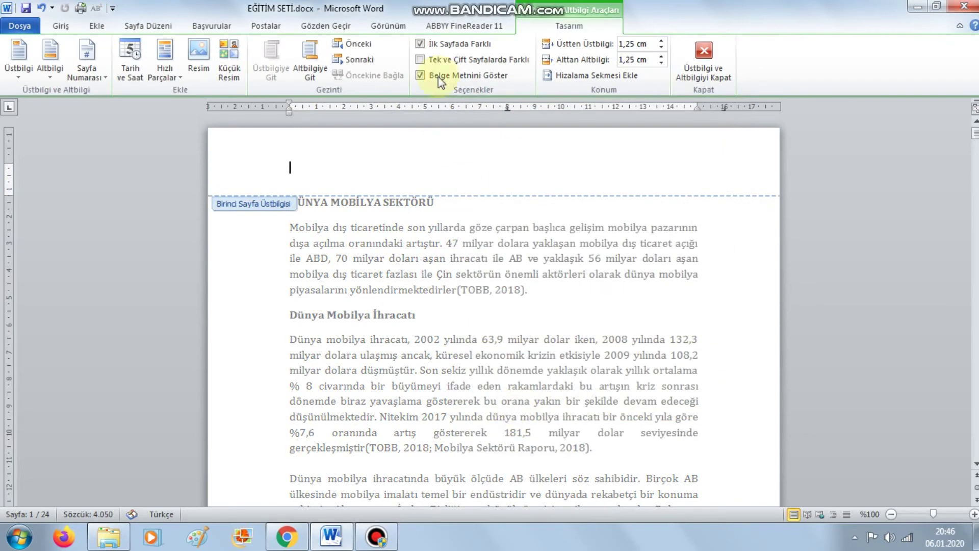
pyautogui.click(420, 45)
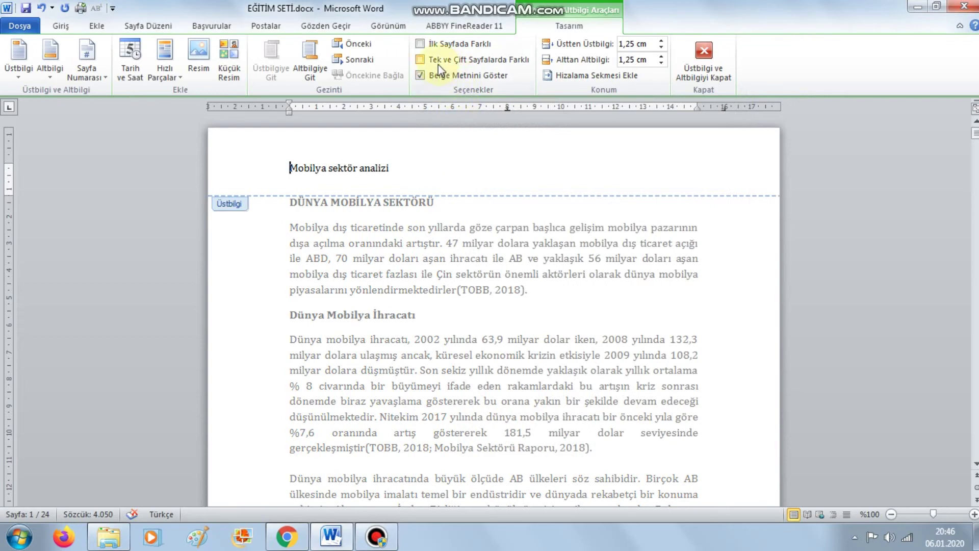
pyautogui.click(420, 60)
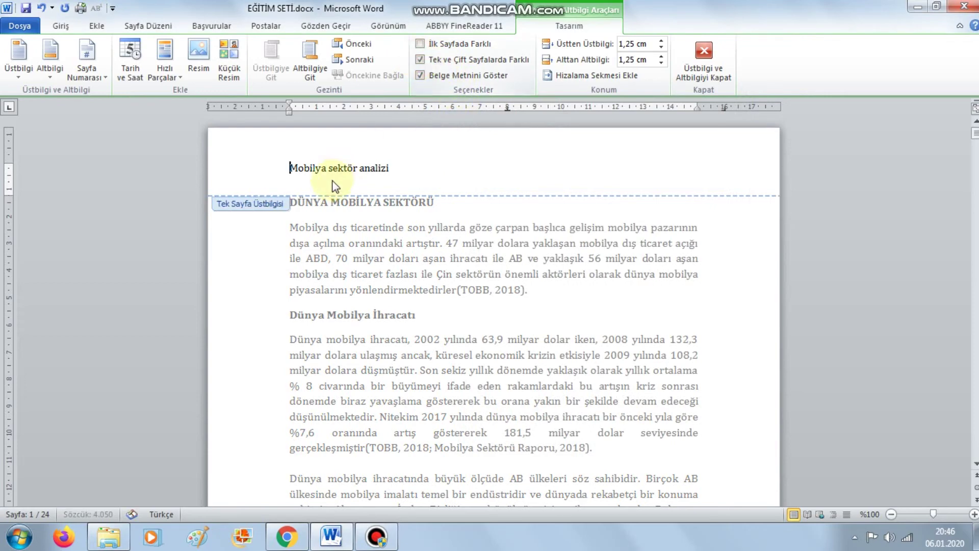
pyautogui.scroll(-2, 466, 219)
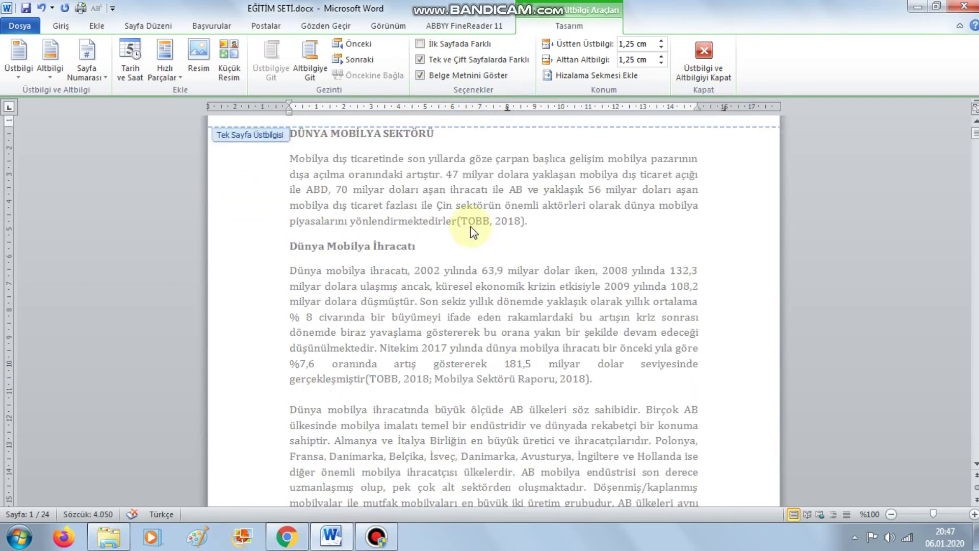
pyautogui.scroll(-8, 412, 393)
pyautogui.scroll(-10, 412, 393)
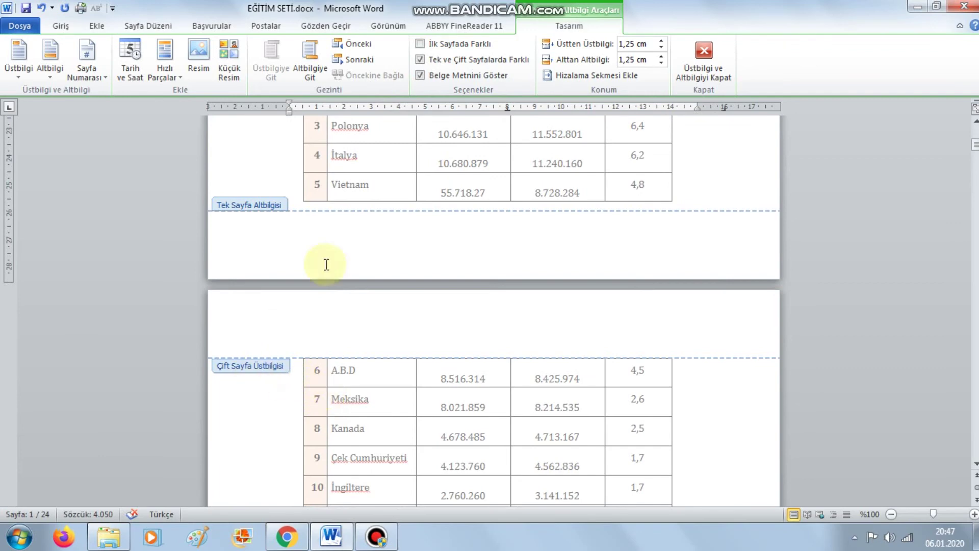
pyautogui.scroll(16, 323, 265)
pyautogui.scroll(3, 273, 207)
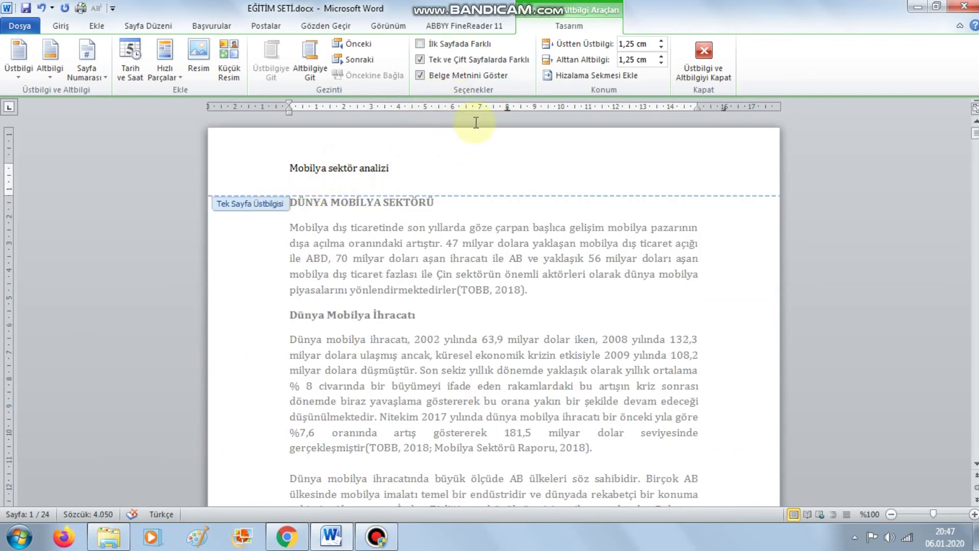
# Type 'sektör' as the even-page header on page 2 and close header editing.
pyautogui.click(703, 57)
pyautogui.scroll(-9, 321, 343)
pyautogui.scroll(-3, 321, 343)
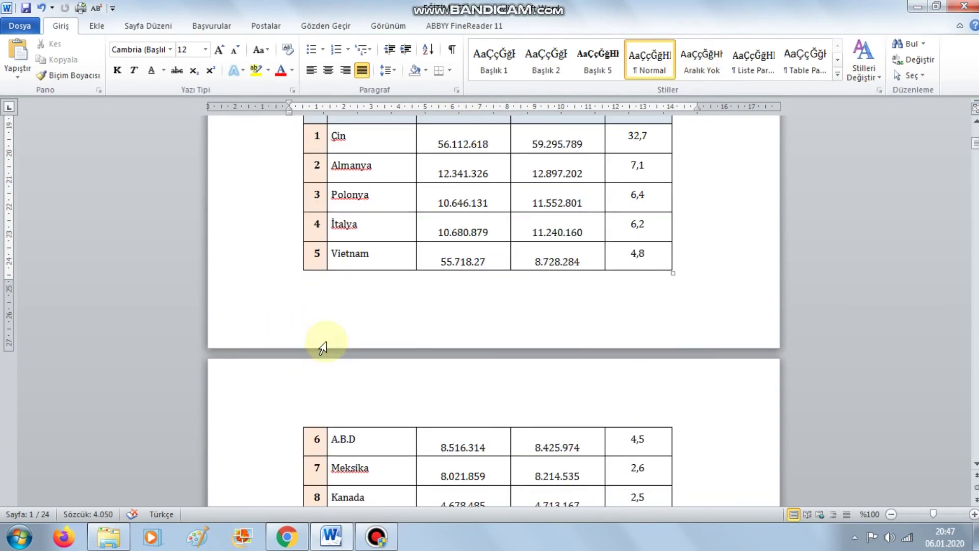
pyautogui.scroll(-5, 321, 344)
pyautogui.doubleClick(306, 207)
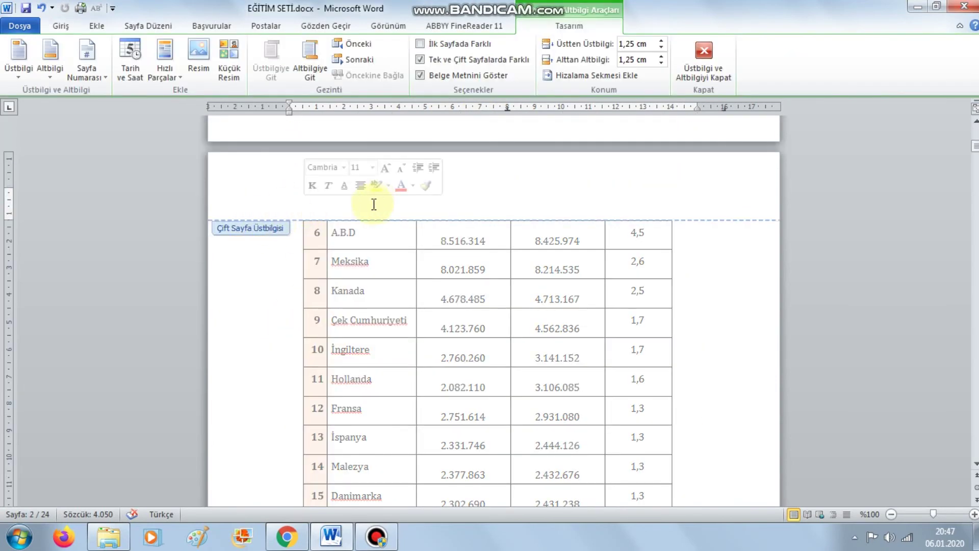
pyautogui.write('sektör')
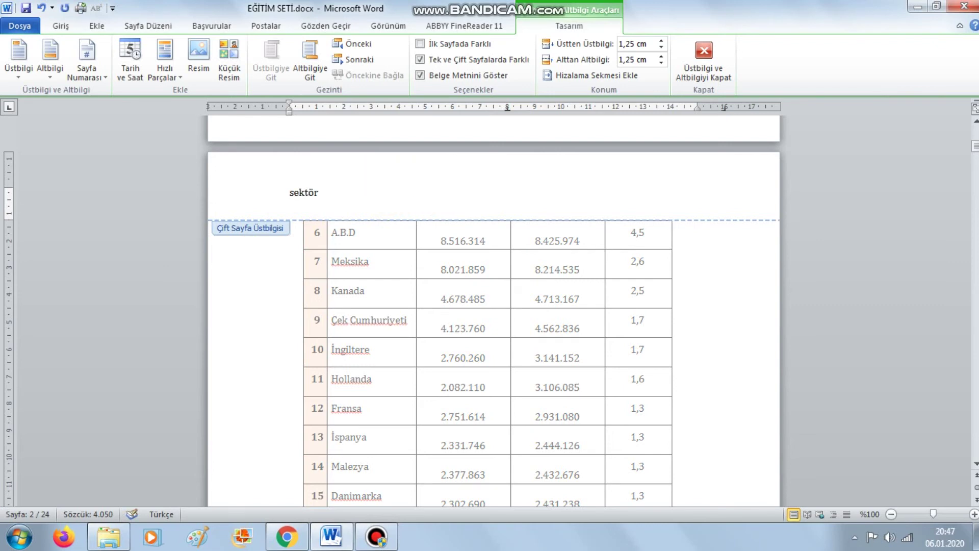
pyautogui.click(706, 76)
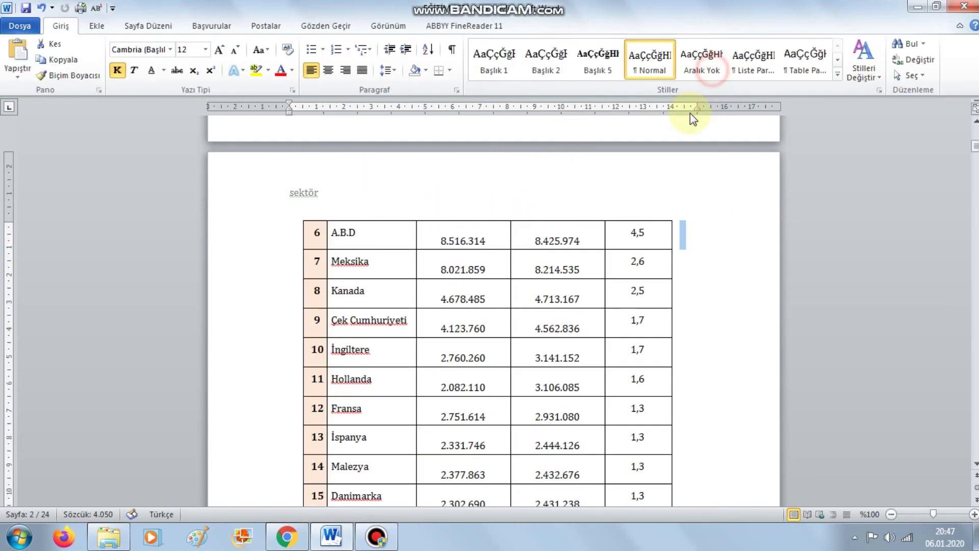
# Scroll through the document to check the alternating odd and even headers.
pyautogui.scroll(4, 461, 288)
pyautogui.scroll(-8, 285, 332)
pyautogui.scroll(-5, 307, 334)
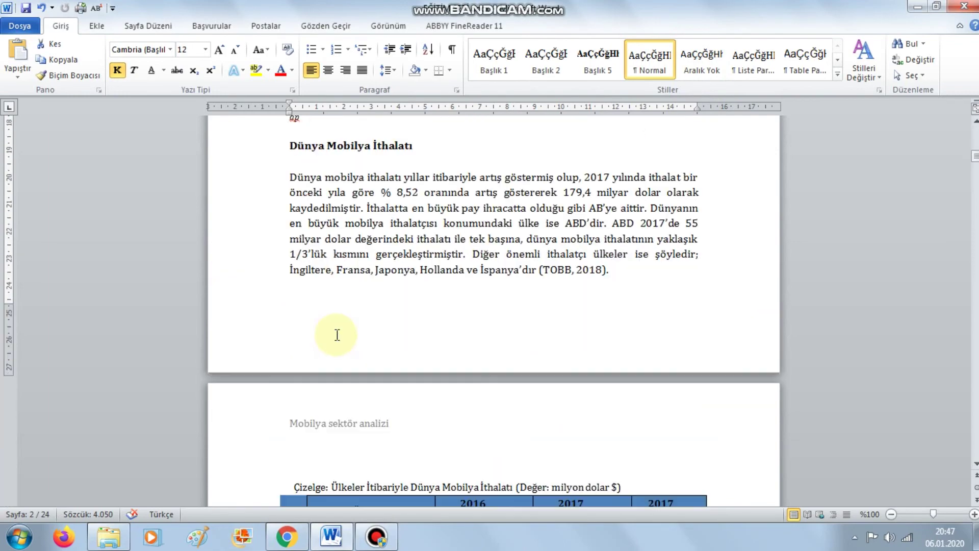
pyautogui.scroll(-2, 335, 337)
pyautogui.scroll(-2, 335, 331)
pyautogui.scroll(-4, 327, 247)
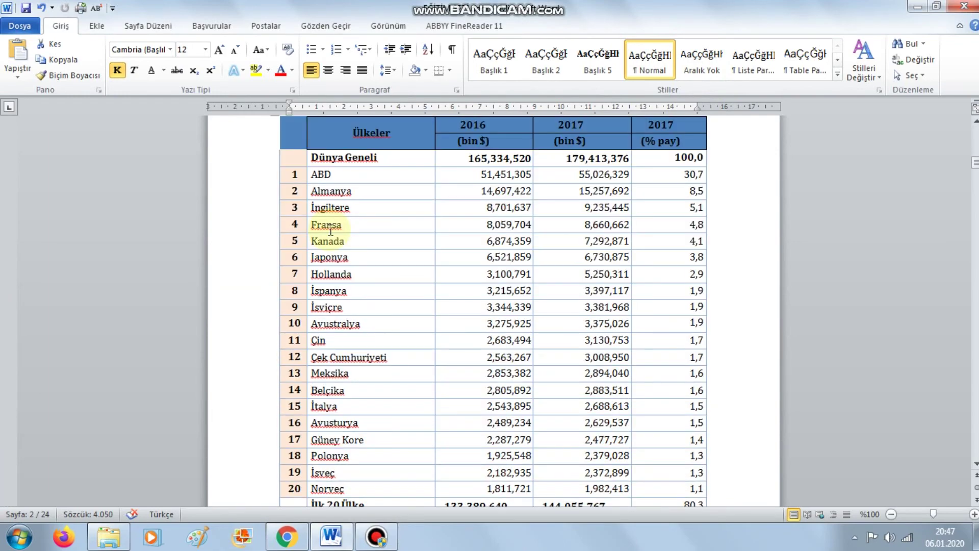
pyautogui.scroll(-6, 335, 242)
pyautogui.scroll(-8, 335, 243)
pyautogui.scroll(-5, 335, 253)
pyautogui.scroll(-6, 334, 252)
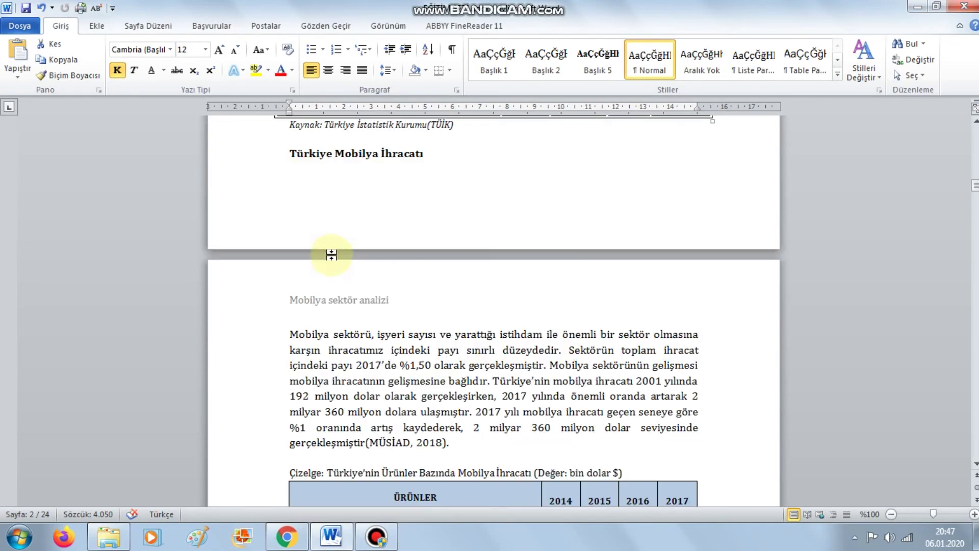
pyautogui.scroll(-5, 334, 253)
pyautogui.scroll(2, 334, 253)
pyautogui.scroll(-10, 459, 306)
pyautogui.scroll(-10, 573, 332)
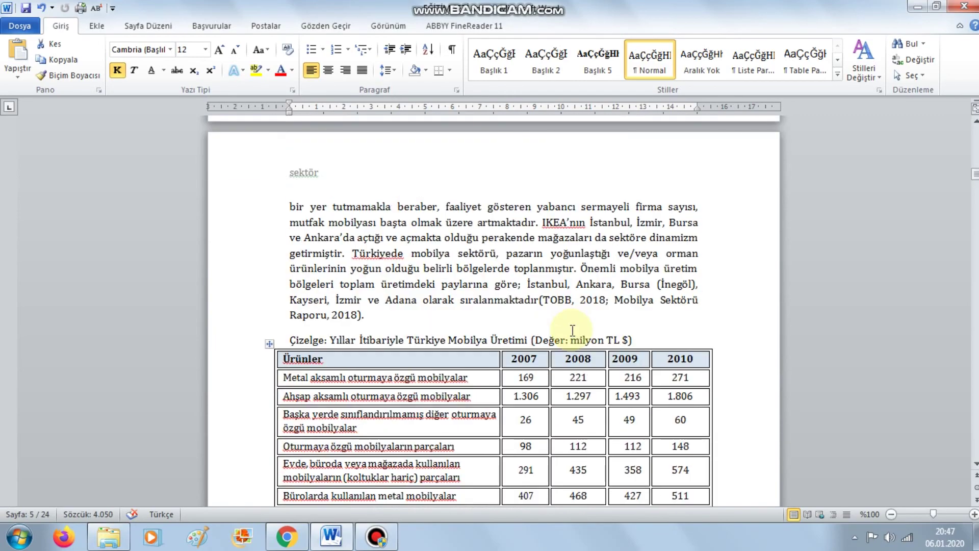
pyautogui.scroll(-10, 573, 328)
pyautogui.scroll(-10, 572, 328)
pyautogui.scroll(-10, 575, 322)
pyautogui.scroll(3, 510, 204)
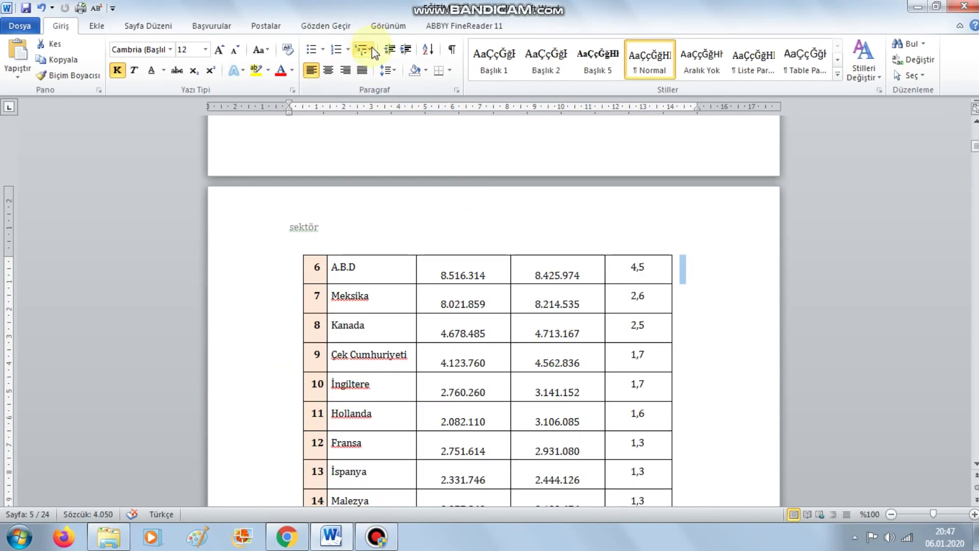
pyautogui.scroll(2, 390, 118)
pyautogui.scroll(3, 392, 118)
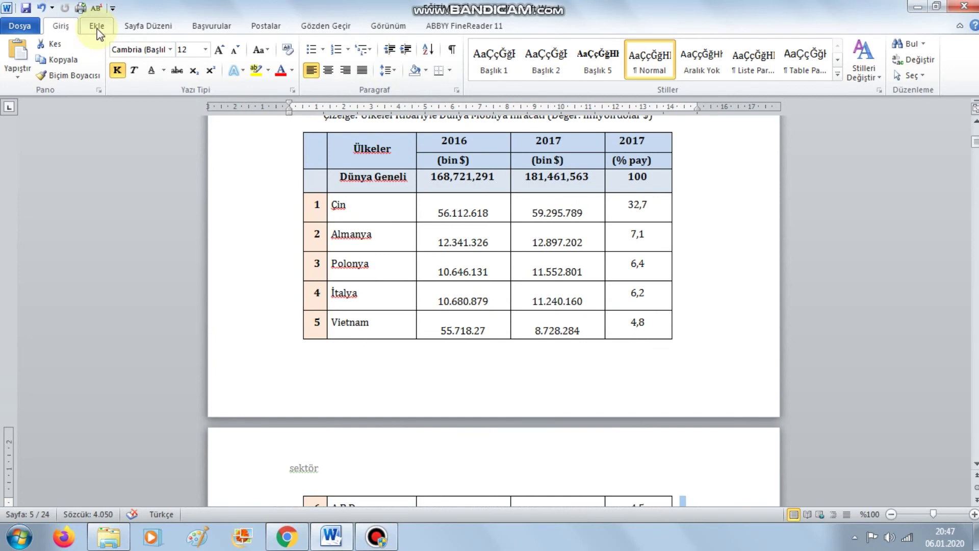
pyautogui.hotkey('ctrl', 'z')
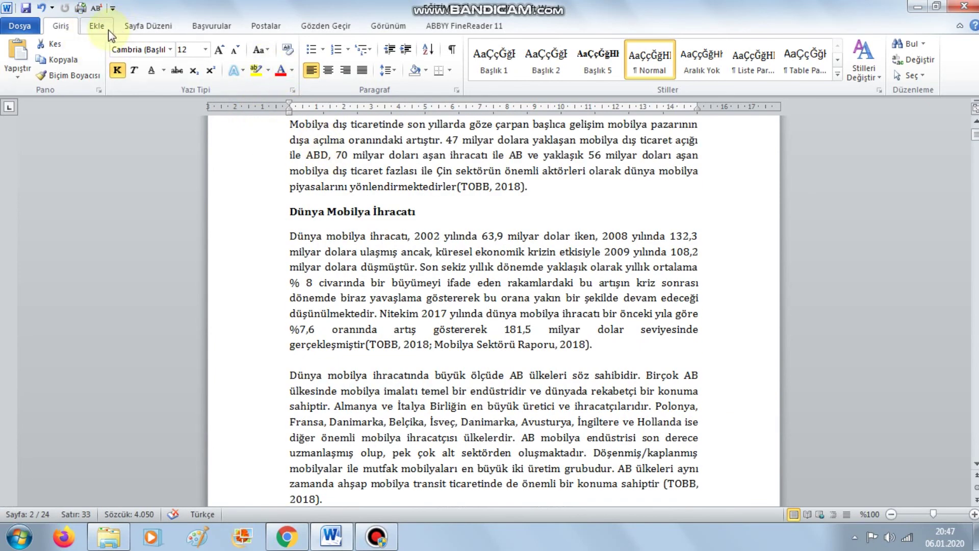
# Insert the İnce Çizgiler footer and select its [Metni yazın] placeholder text.
pyautogui.click(109, 31)
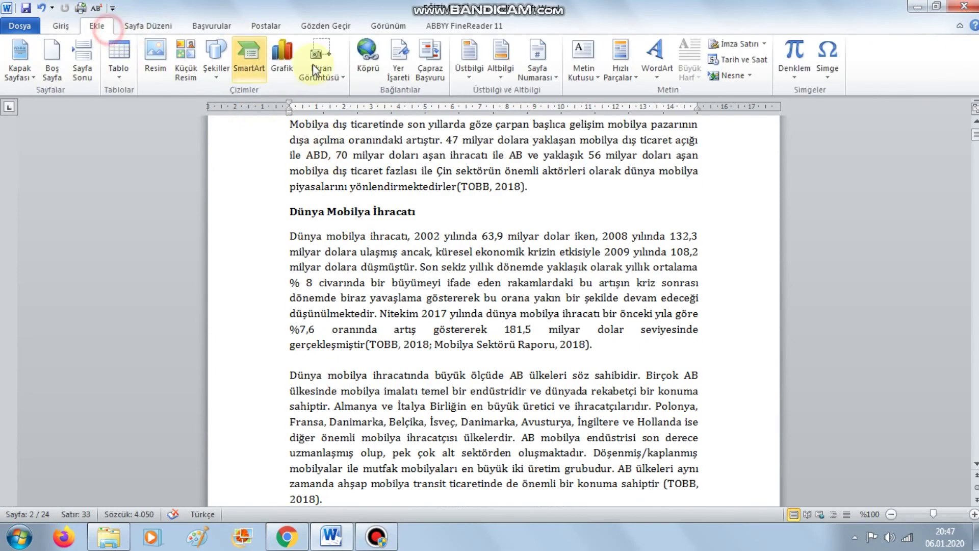
pyautogui.click(494, 76)
pyautogui.click(469, 71)
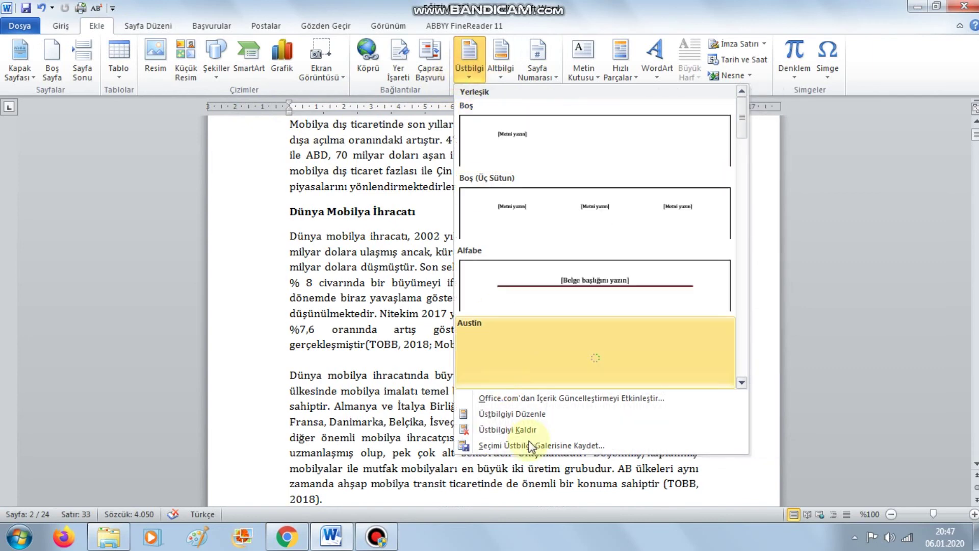
pyautogui.click(507, 430)
pyautogui.click(500, 58)
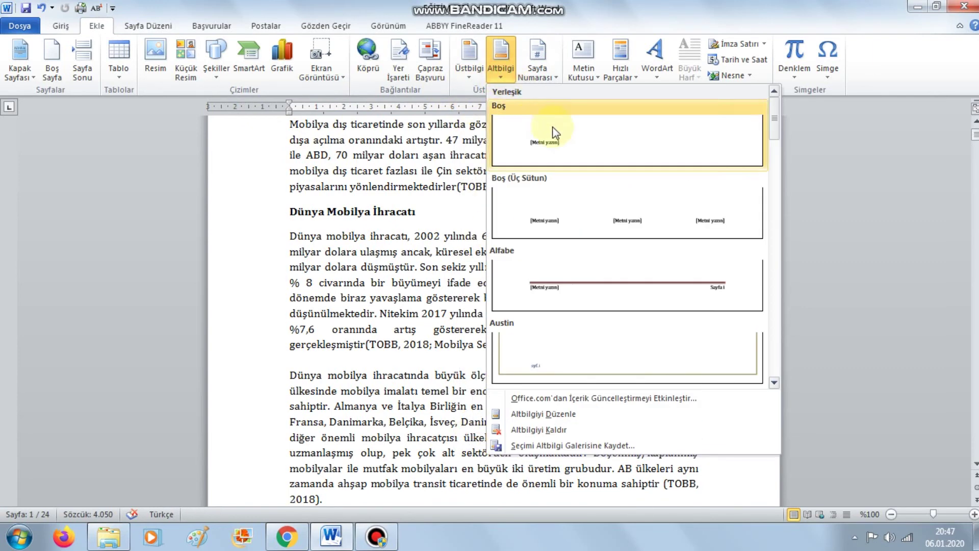
pyautogui.scroll(-5, 610, 326)
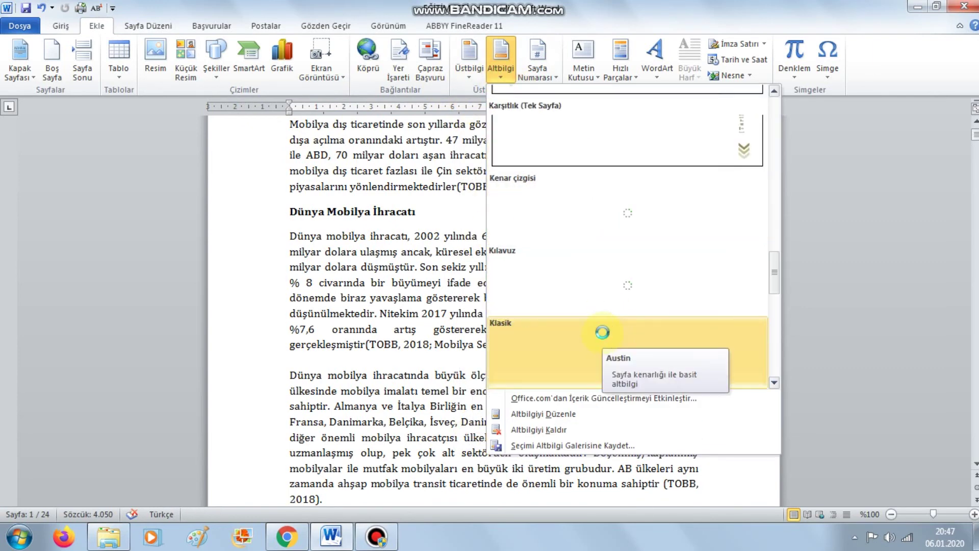
pyautogui.scroll(3, 636, 276)
pyautogui.scroll(3, 636, 273)
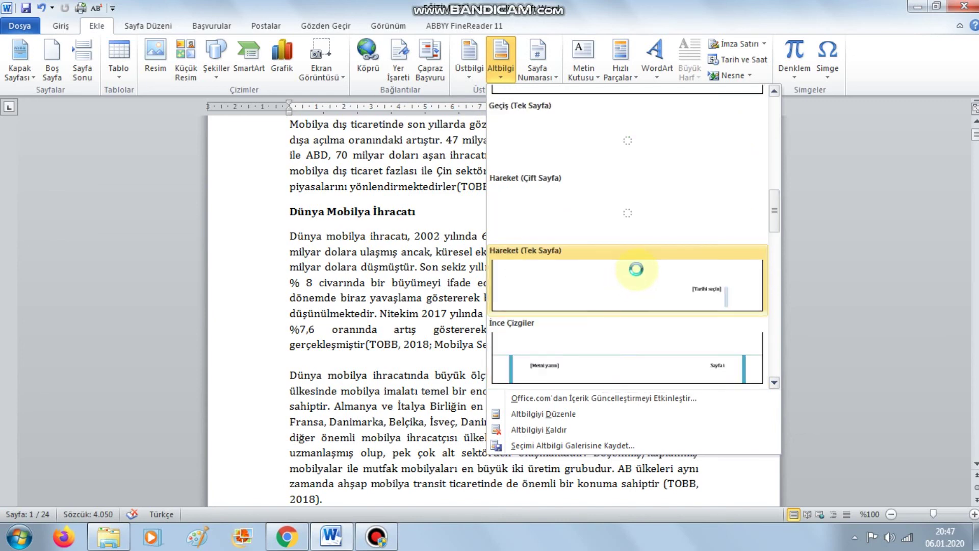
pyautogui.click(574, 365)
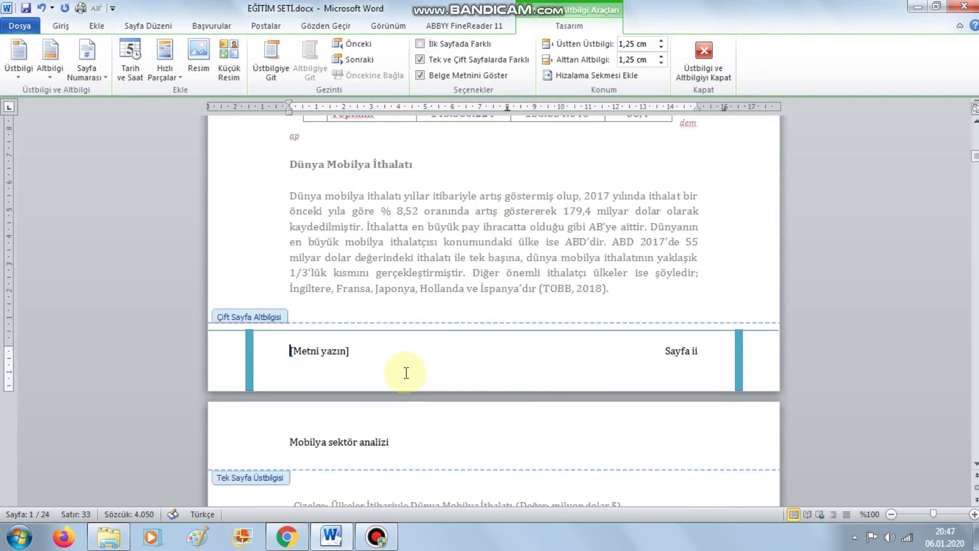
pyautogui.click(345, 352)
pyautogui.click(346, 352)
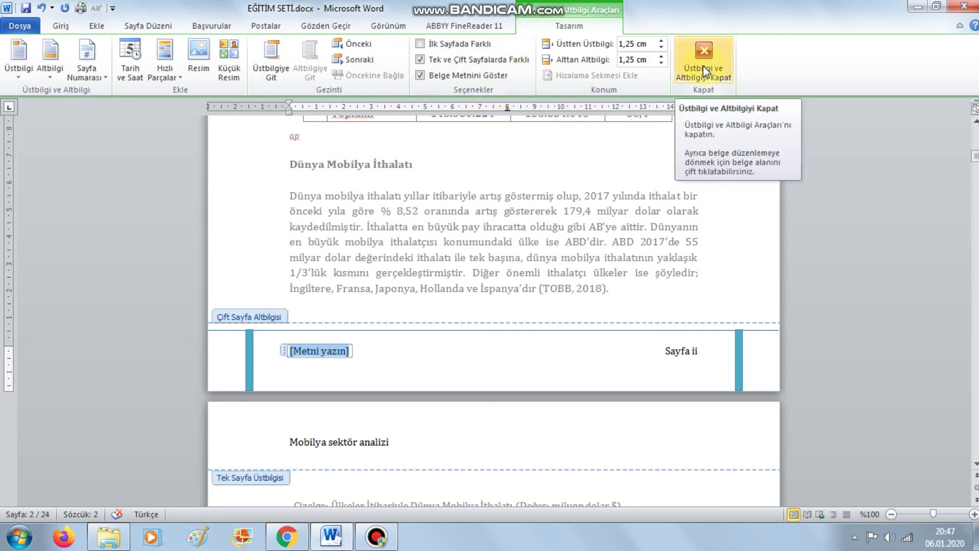
# Set the footer distance from bottom to 1,3 cm and the header distance from top to 0,6 cm.
pyautogui.click(662, 61)
pyautogui.click(662, 60)
pyautogui.click(662, 59)
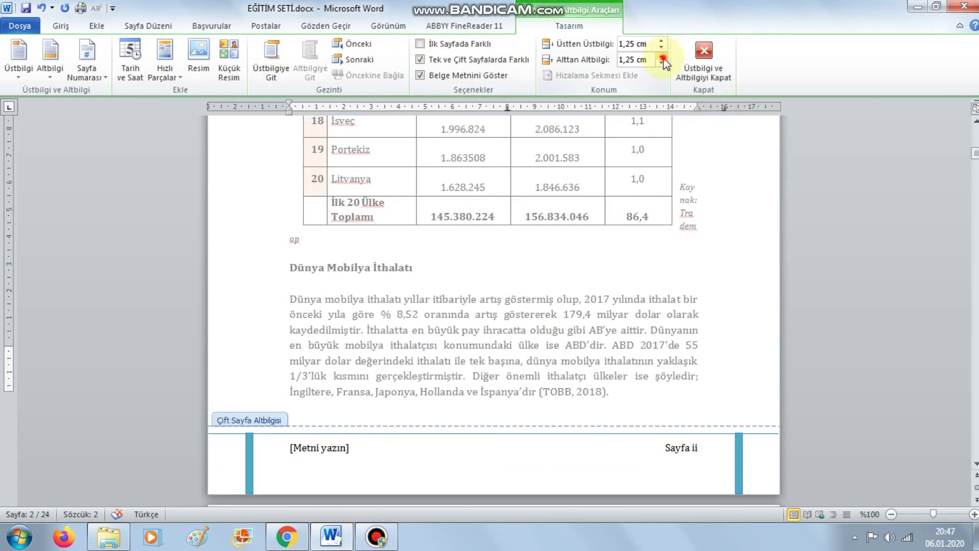
pyautogui.click(662, 60)
pyautogui.click(662, 59)
pyautogui.click(662, 62)
pyautogui.click(662, 62)
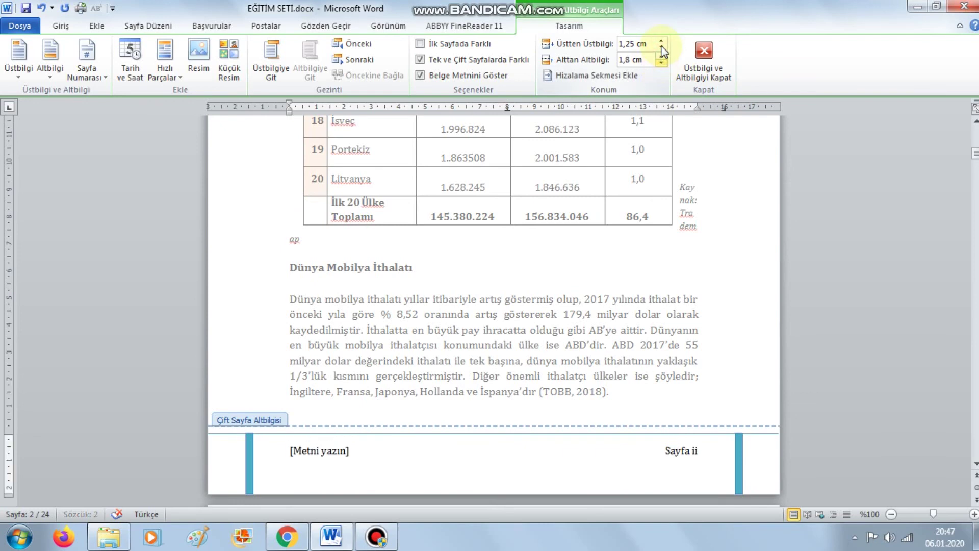
pyautogui.click(662, 62)
pyautogui.click(662, 47)
pyautogui.click(662, 40)
pyautogui.click(662, 42)
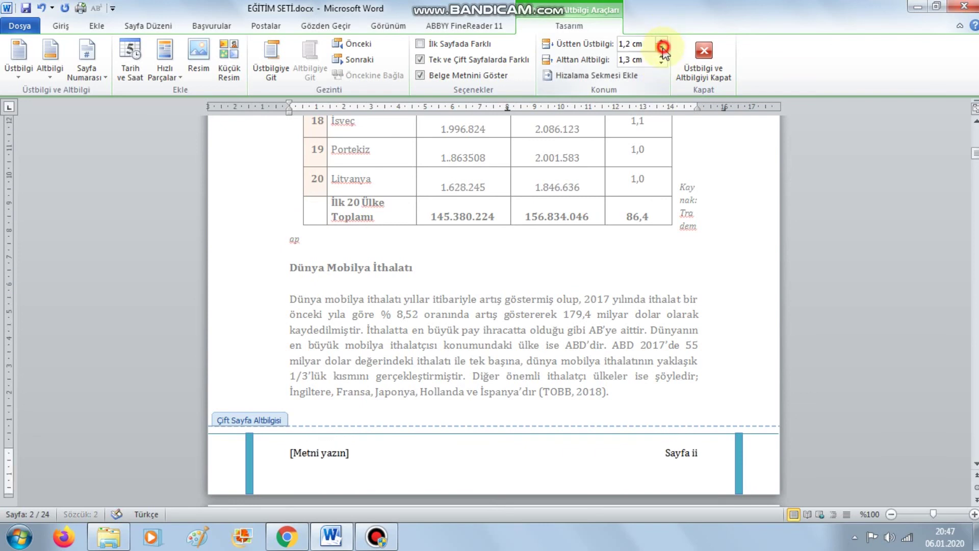
pyautogui.click(662, 48)
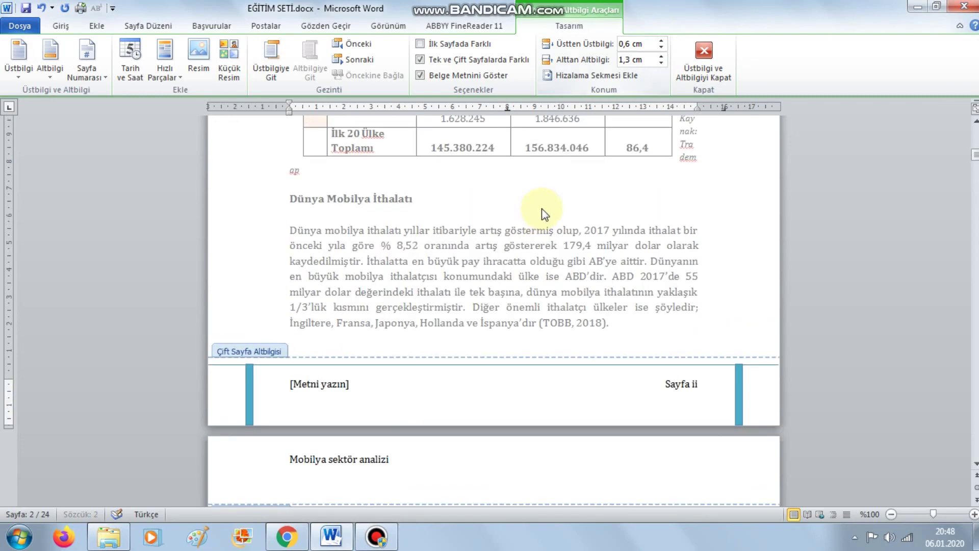
# Close header and footer editing and scroll down through the body text.
pyautogui.click(689, 89)
pyautogui.scroll(-3, 517, 143)
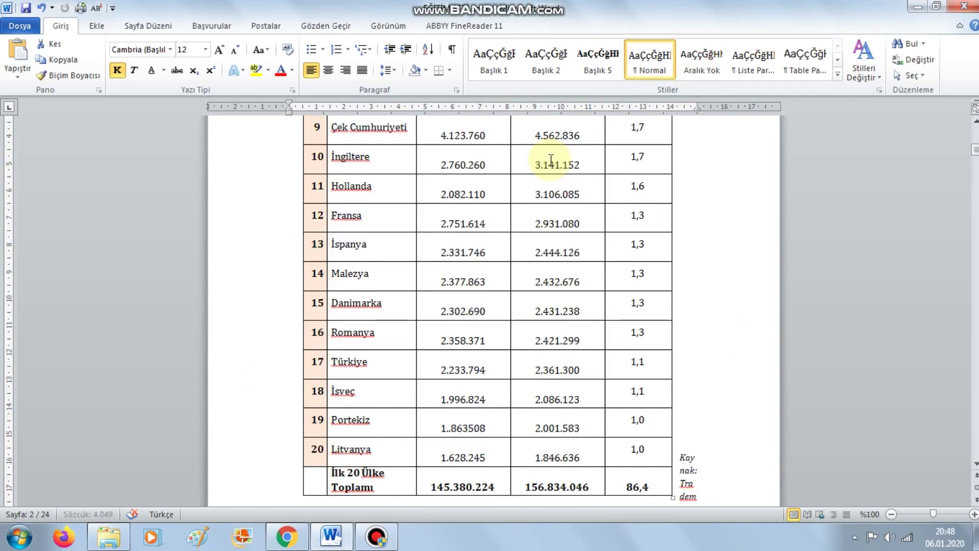
pyautogui.scroll(-10, 559, 265)
pyautogui.scroll(-4, 559, 266)
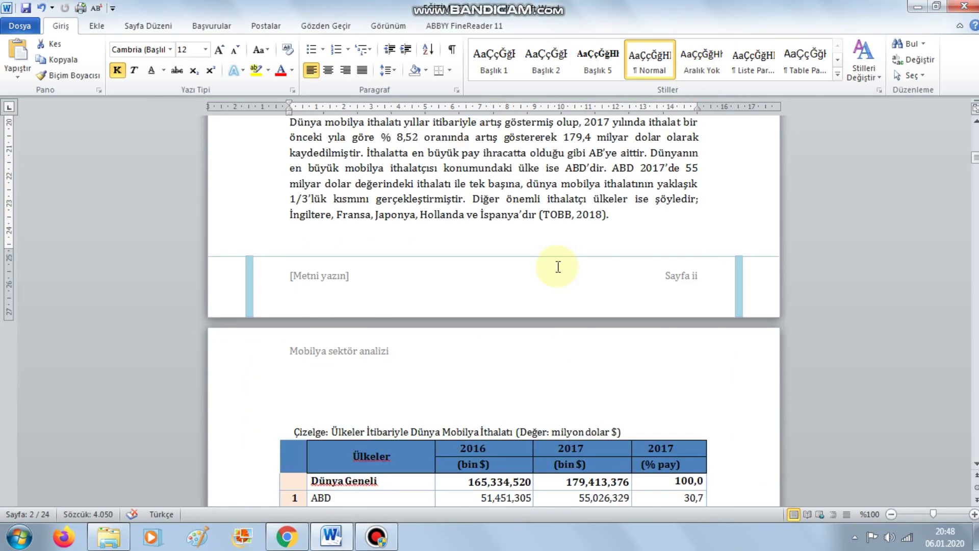